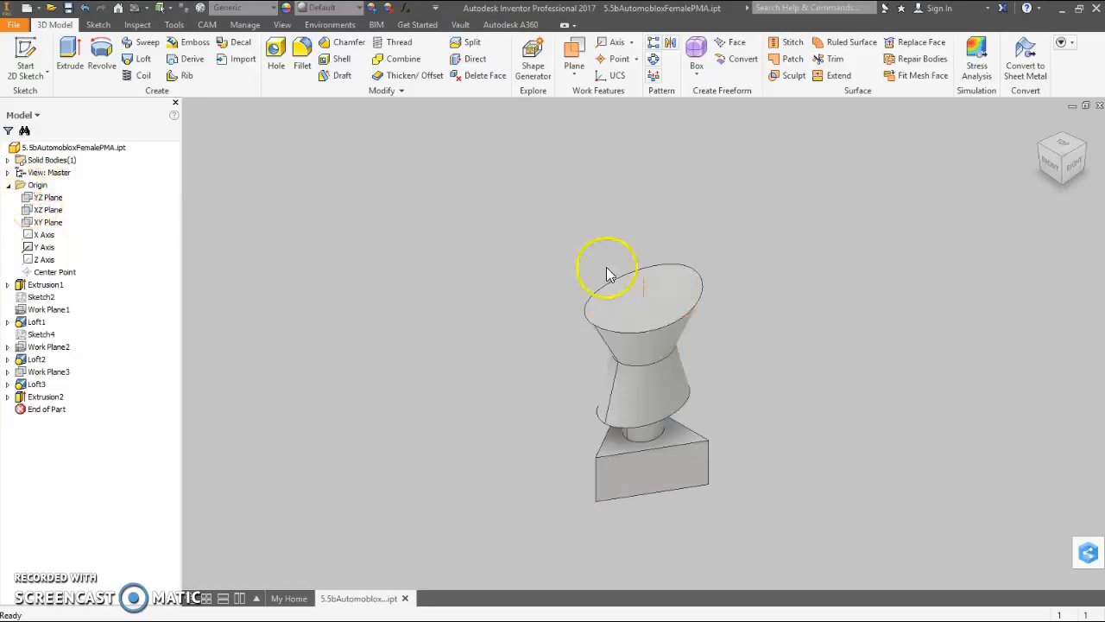
- Make the origin YZ Plane visible and start a new sketch on it
{"action": "right_click", "coordinate": [26, 200]}
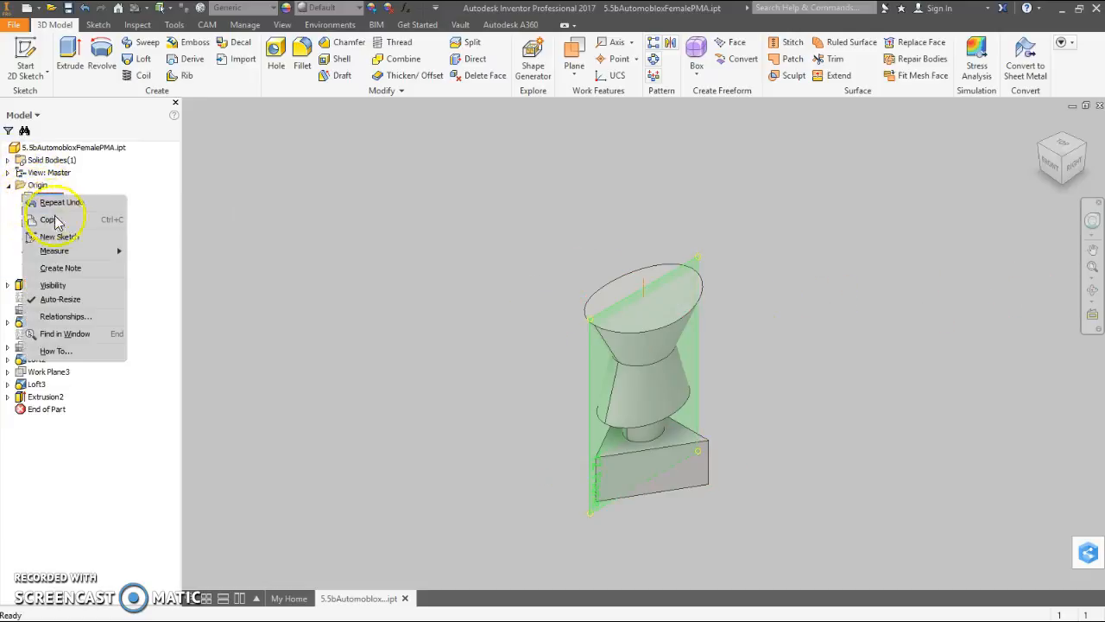
{"action": "left_click", "coordinate": [77, 285]}
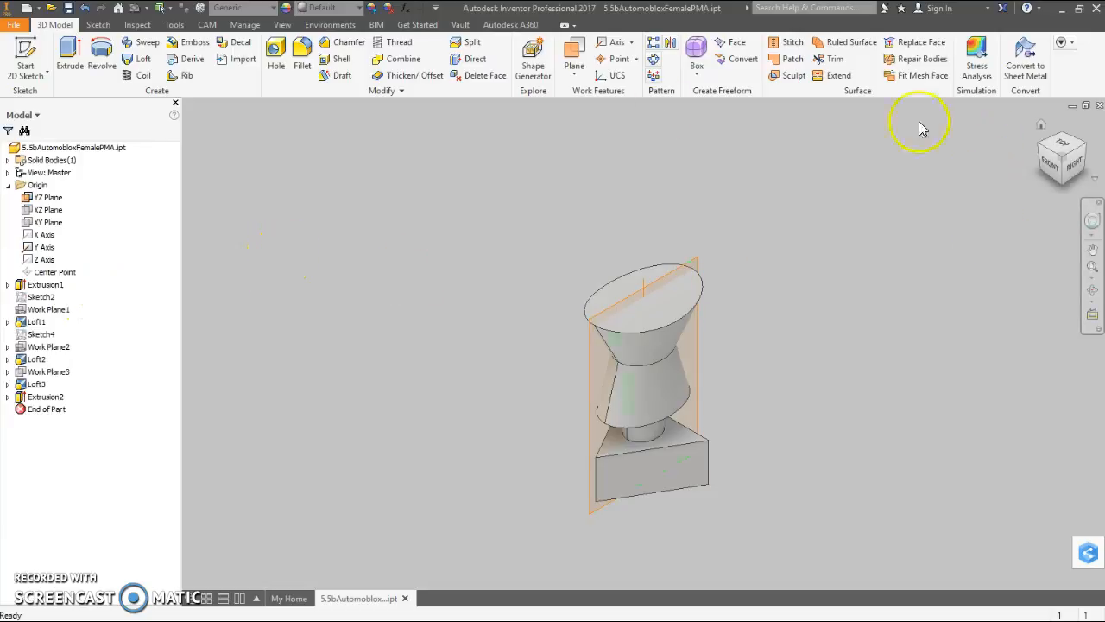
{"action": "right_click", "coordinate": [592, 342]}
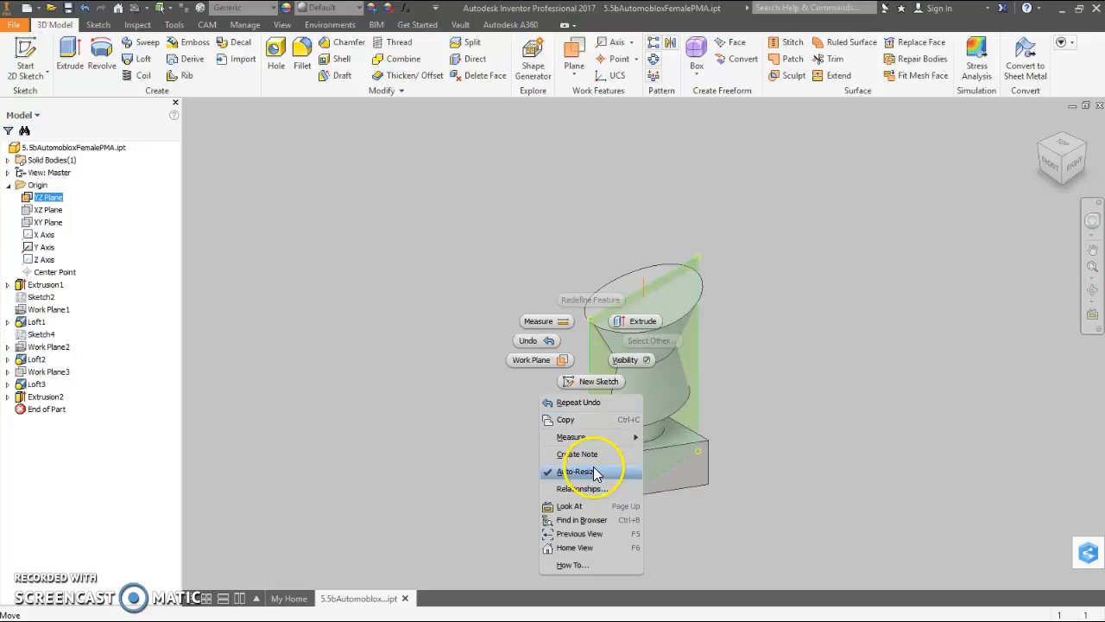
{"action": "left_click", "coordinate": [594, 381]}
{"action": "mouse_move", "coordinate": [772, 161]}
{"action": "middle_mouse_down"}
{"action": "mouse_move", "coordinate": [678, 383]}
{"action": "mouse_move", "coordinate": [664, 380]}
{"action": "middle_mouse_up"}
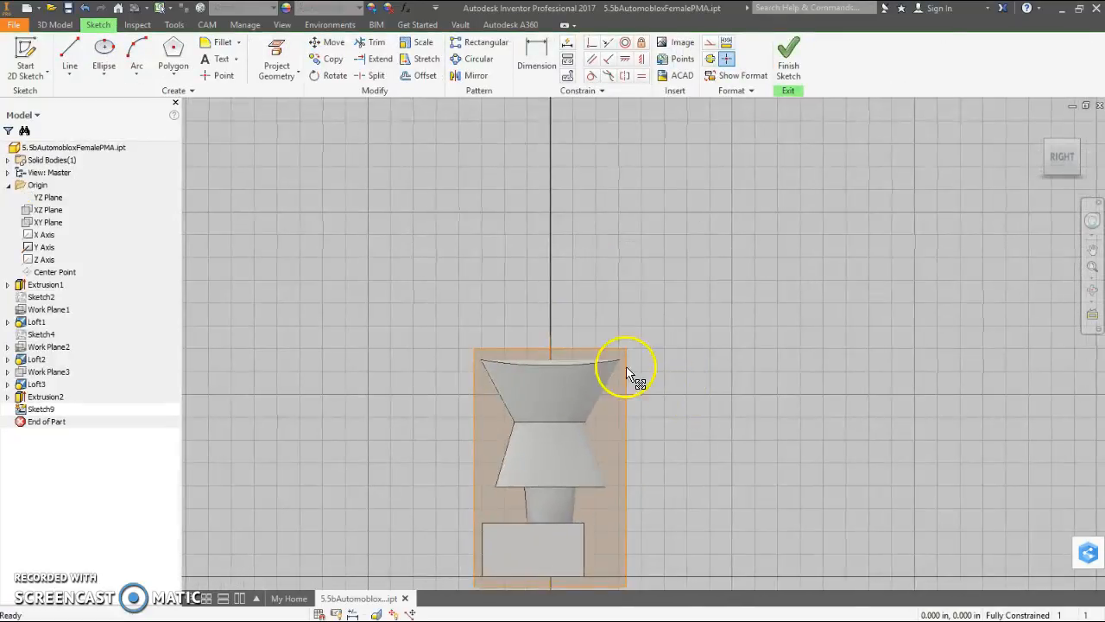
- Draw a vertical line about 0.61 in long upward from the middle of the model's top face
{"action": "left_click", "coordinate": [70, 57]}
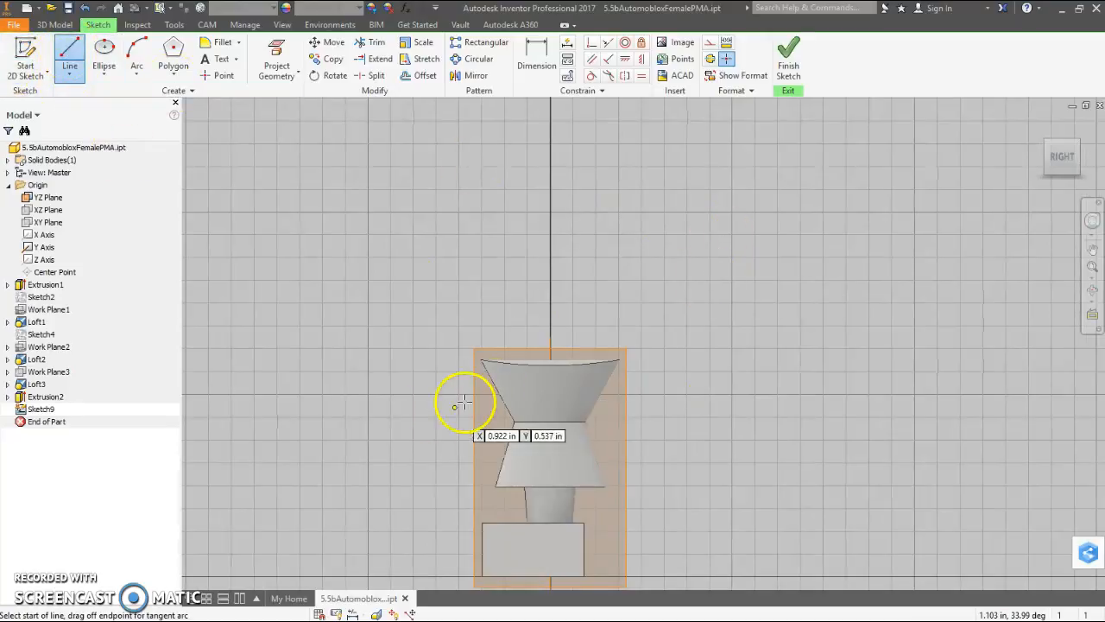
{"action": "scroll", "coordinate": [538, 328], "scroll_direction": "up", "scroll_amount": 3}
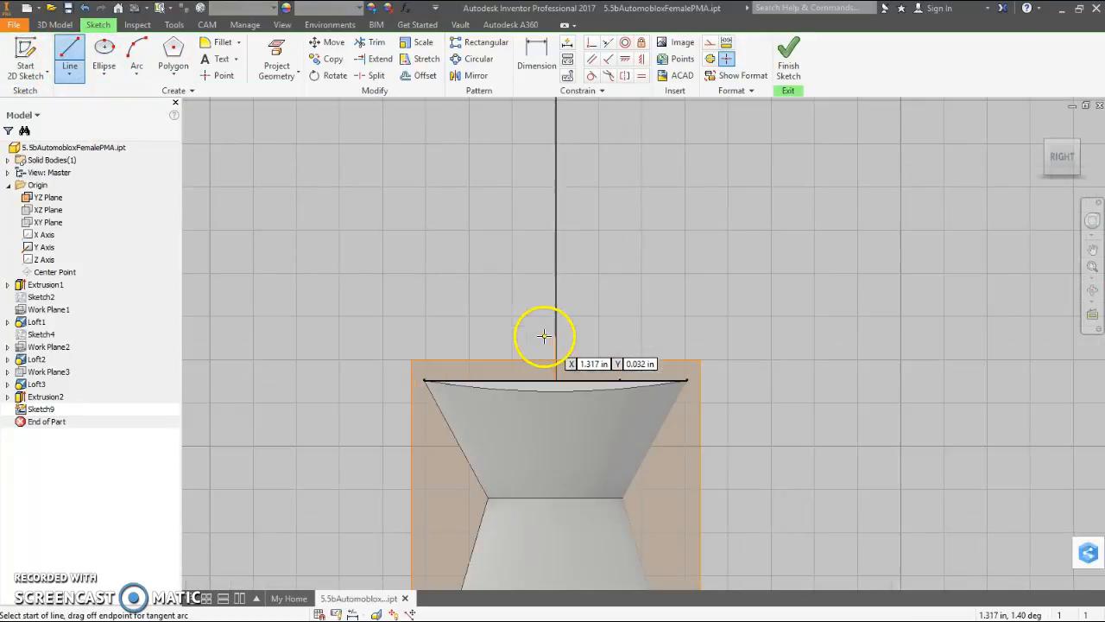
{"action": "left_click", "coordinate": [558, 380]}
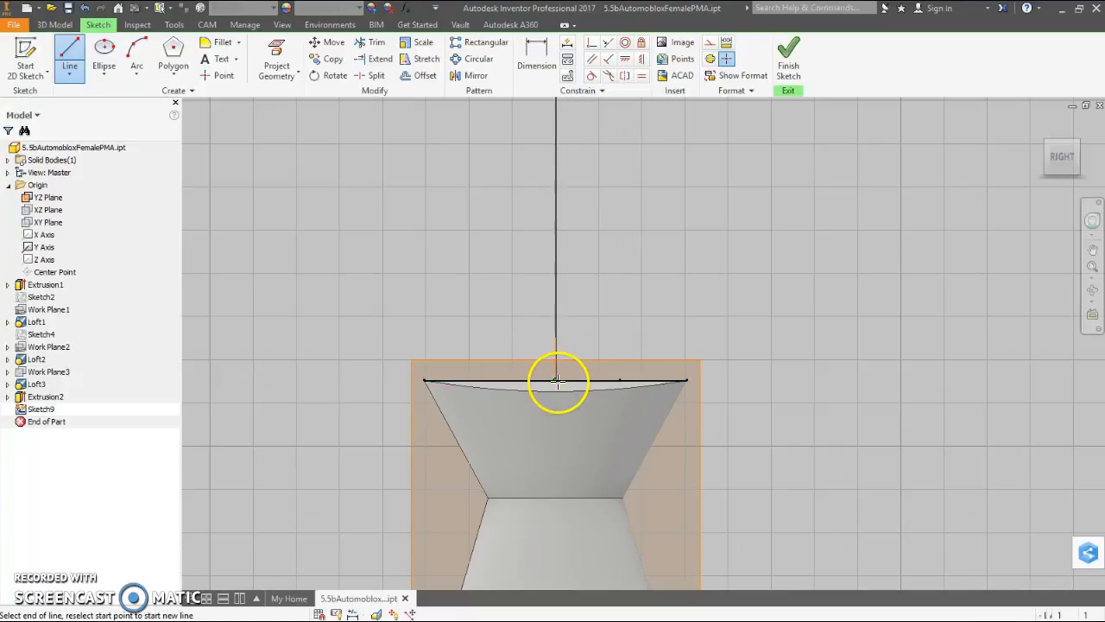
{"action": "left_click", "coordinate": [556, 167]}
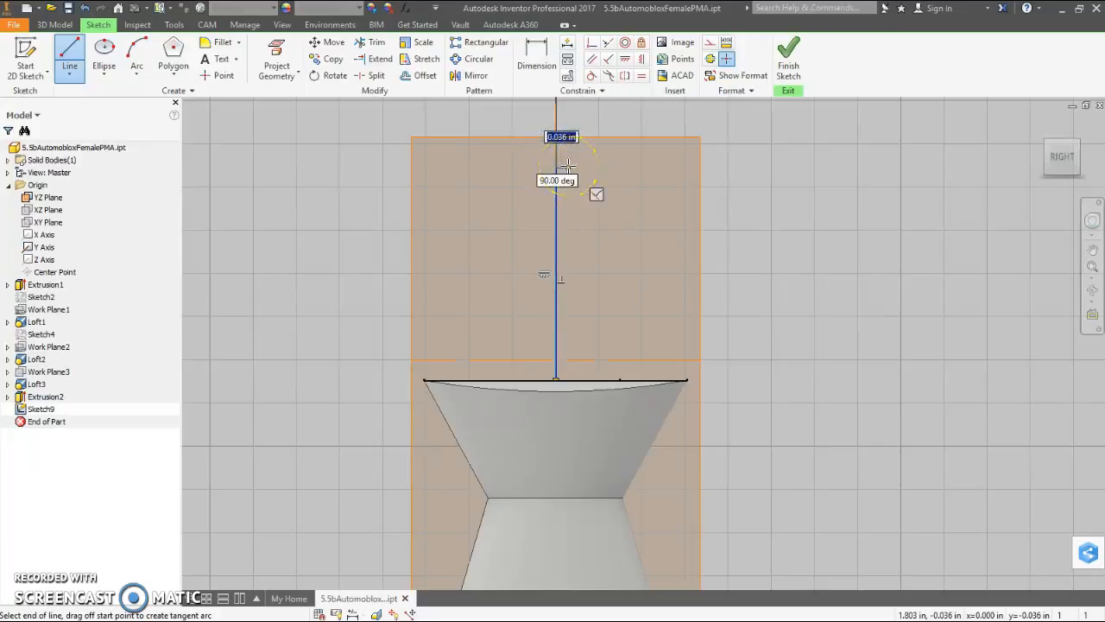
- Continue the profile with a small notch about 0.05 in high, a top edge out to about 0.34 in, a vertical outer side and the base back to the start
{"action": "left_click", "coordinate": [579, 166]}
{"action": "left_click", "coordinate": [580, 166]}
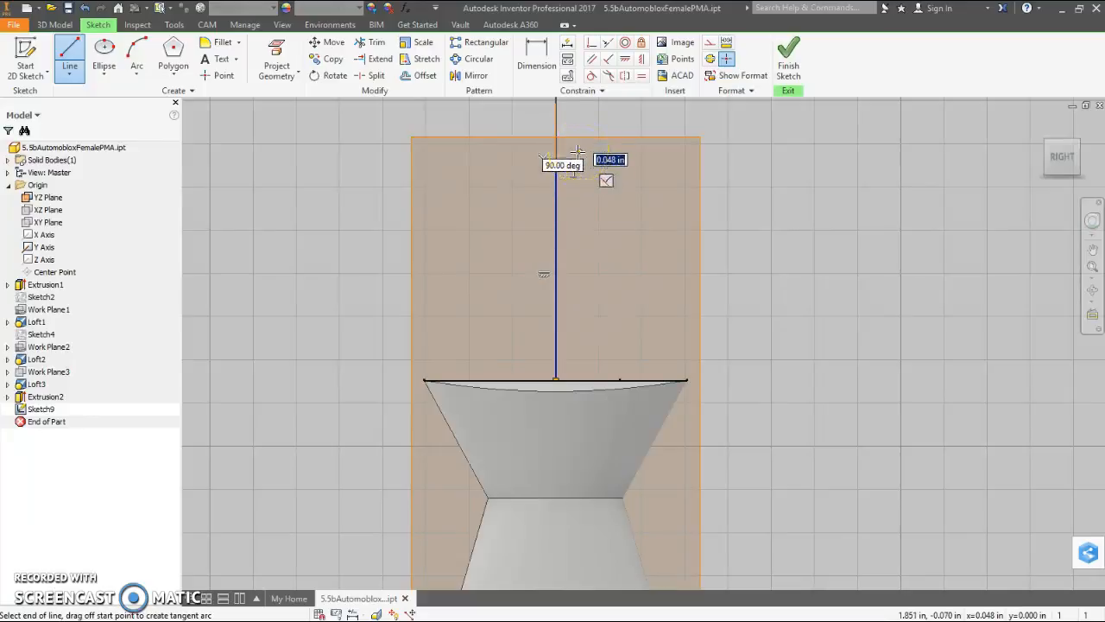
{"action": "left_click", "coordinate": [577, 152]}
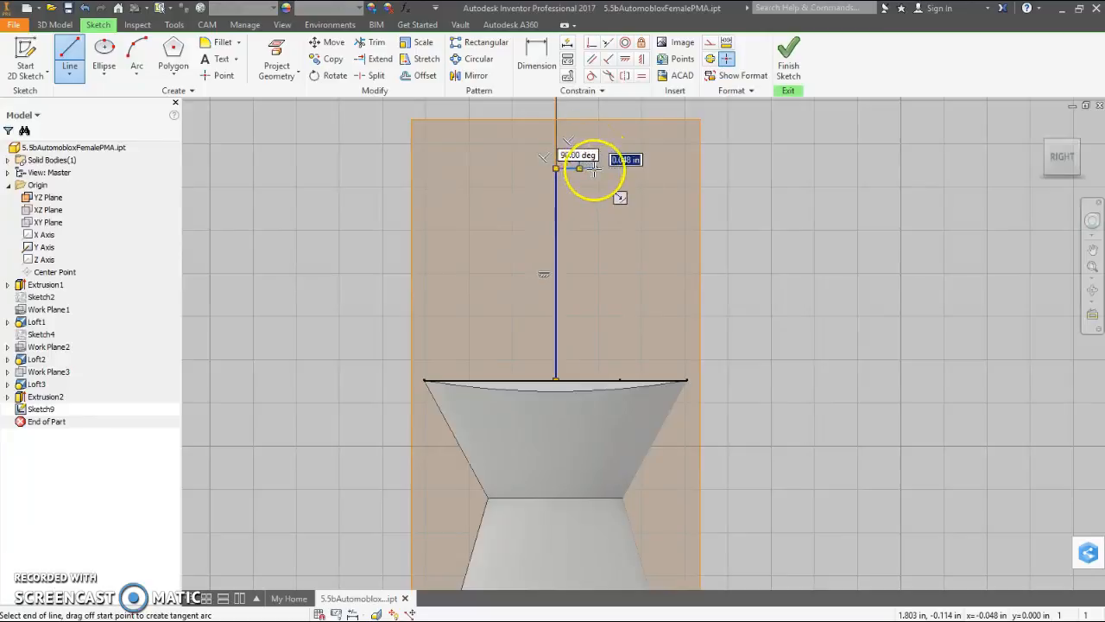
{"action": "left_click", "coordinate": [594, 169]}
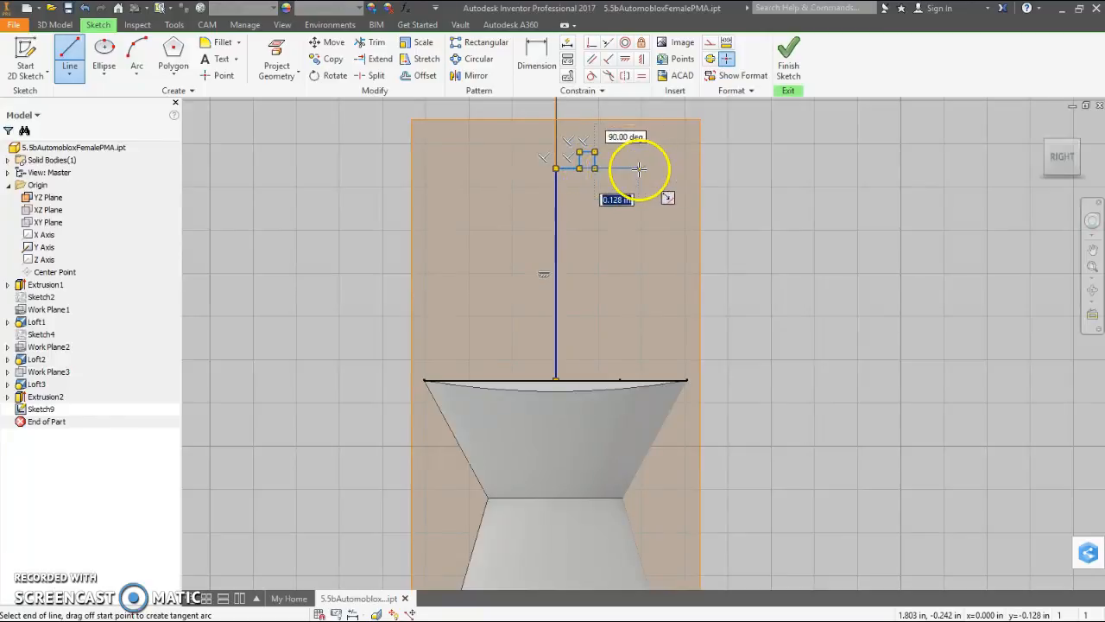
{"action": "left_click", "coordinate": [605, 167]}
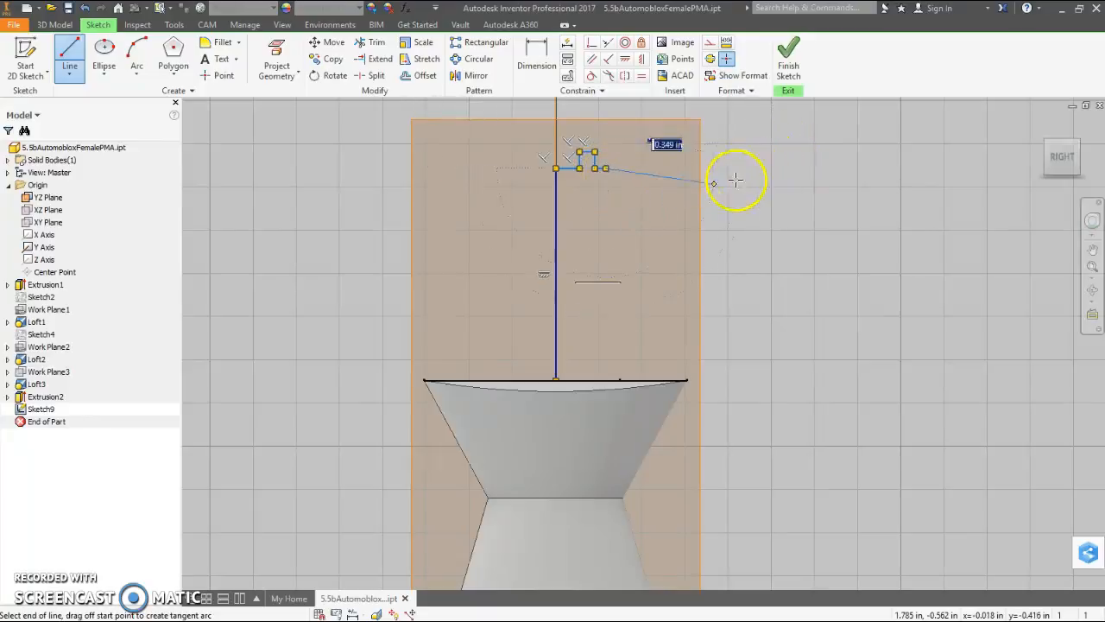
{"action": "left_click", "coordinate": [672, 168]}
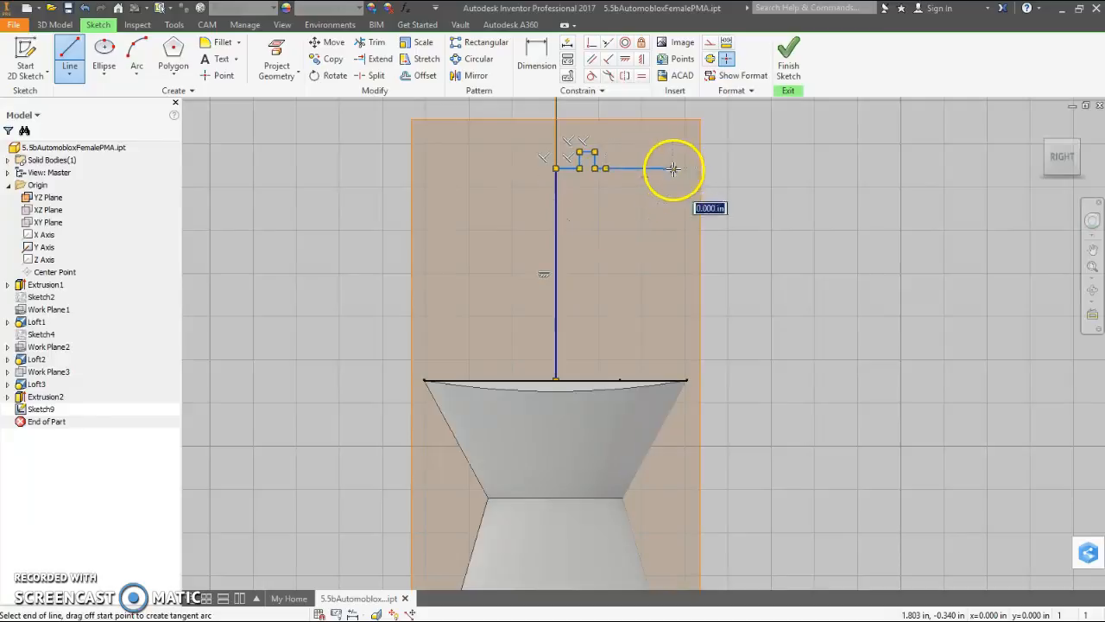
{"action": "left_click", "coordinate": [673, 379]}
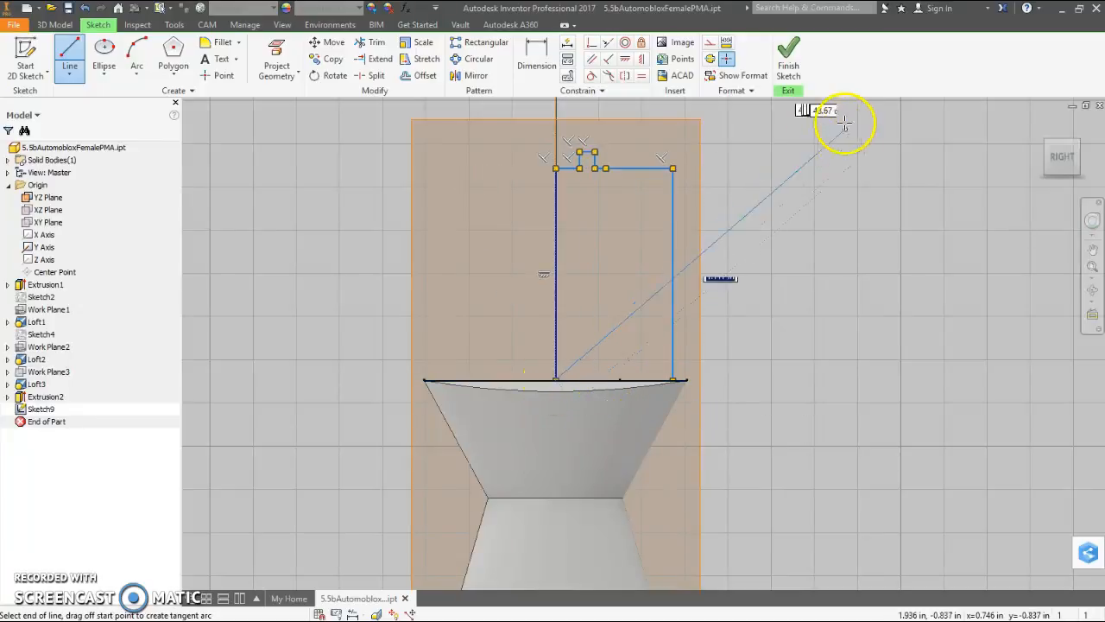
{"action": "right_click", "coordinate": [841, 168]}
{"action": "left_click", "coordinate": [871, 166]}
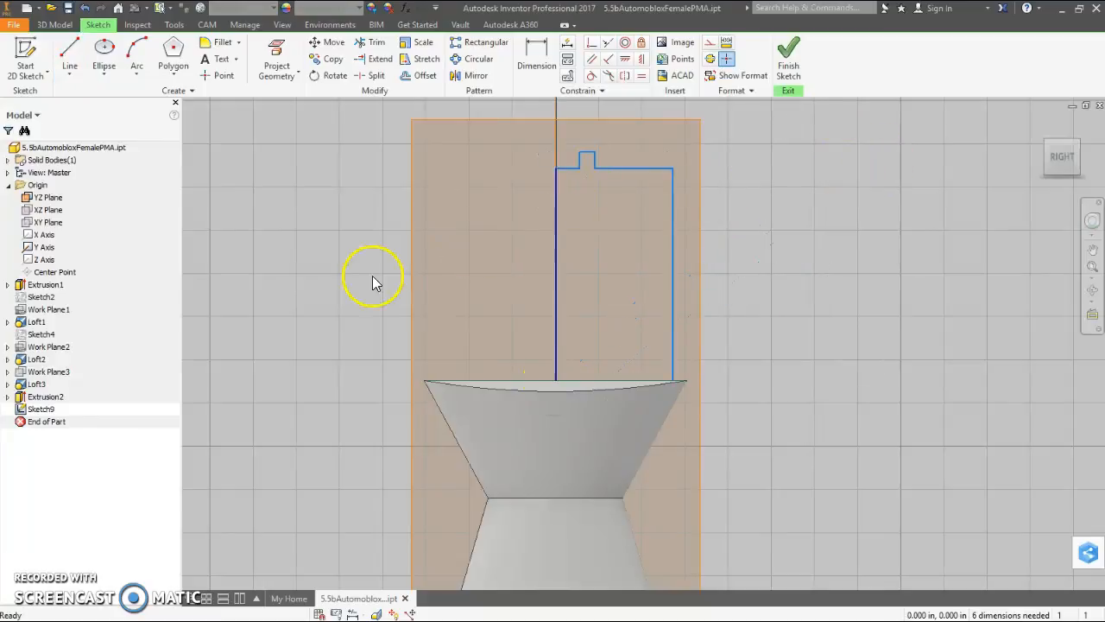
- Fillet the profile's upper outer corner with a 0.125 in radius
{"action": "left_click", "coordinate": [222, 43]}
{"action": "left_click", "coordinate": [672, 170]}
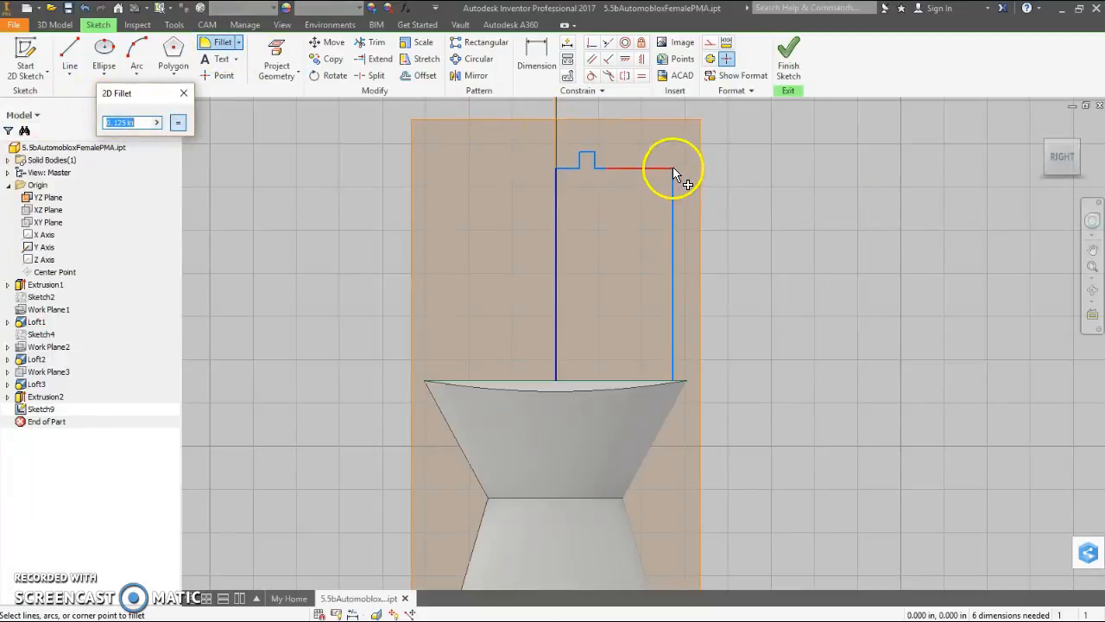
{"action": "left_click", "coordinate": [668, 168]}
{"action": "left_click", "coordinate": [669, 168]}
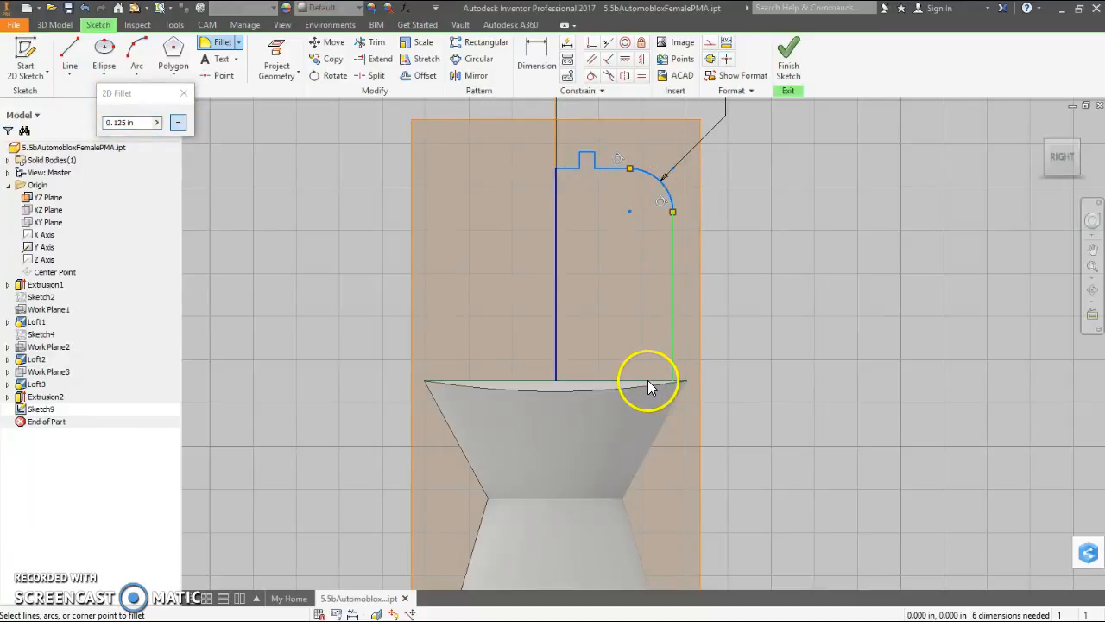
{"action": "scroll", "coordinate": [647, 387], "scroll_direction": "up", "scroll_amount": 2}
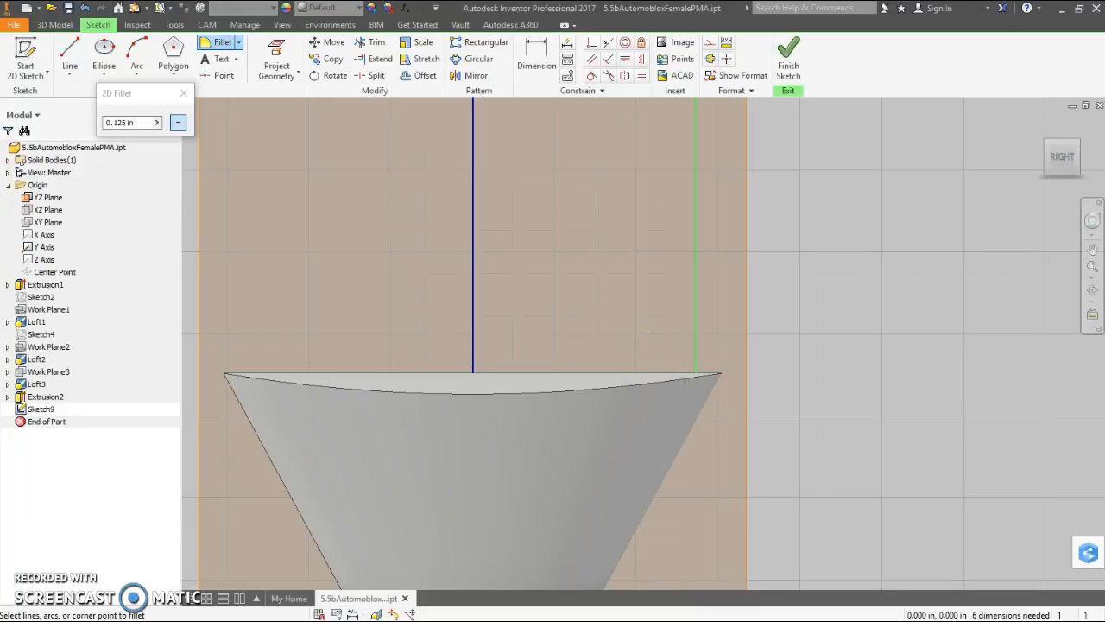
{"action": "scroll", "coordinate": [791, 213], "scroll_direction": "down", "scroll_amount": 2}
{"action": "scroll", "coordinate": [732, 217], "scroll_direction": "down", "scroll_amount": 2}
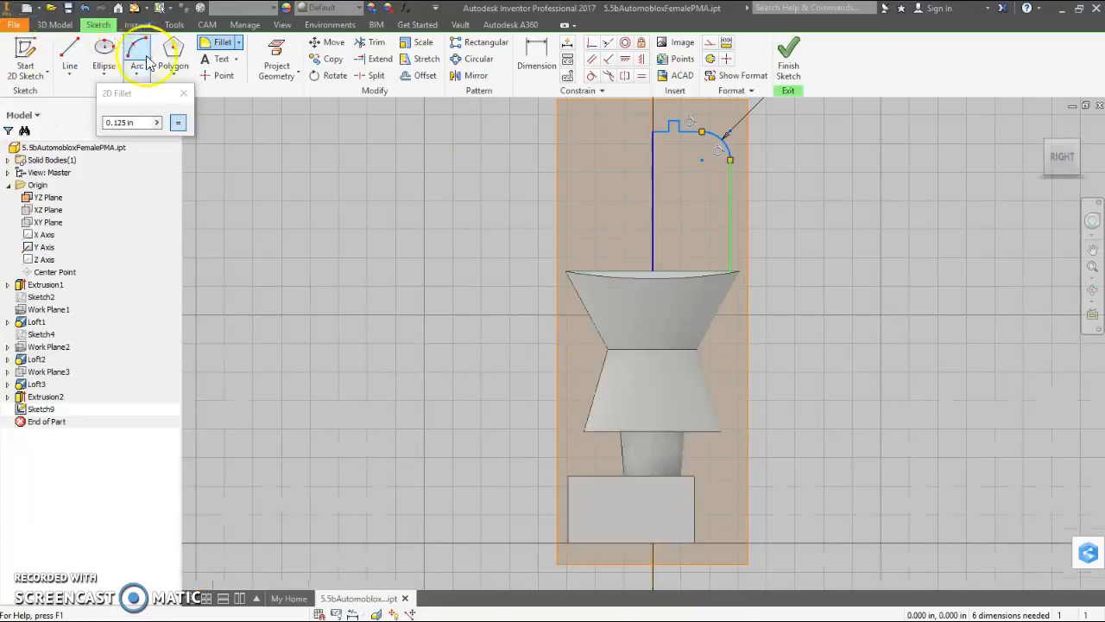
{"action": "right_click", "coordinate": [891, 162]}
{"action": "left_click", "coordinate": [937, 162]}
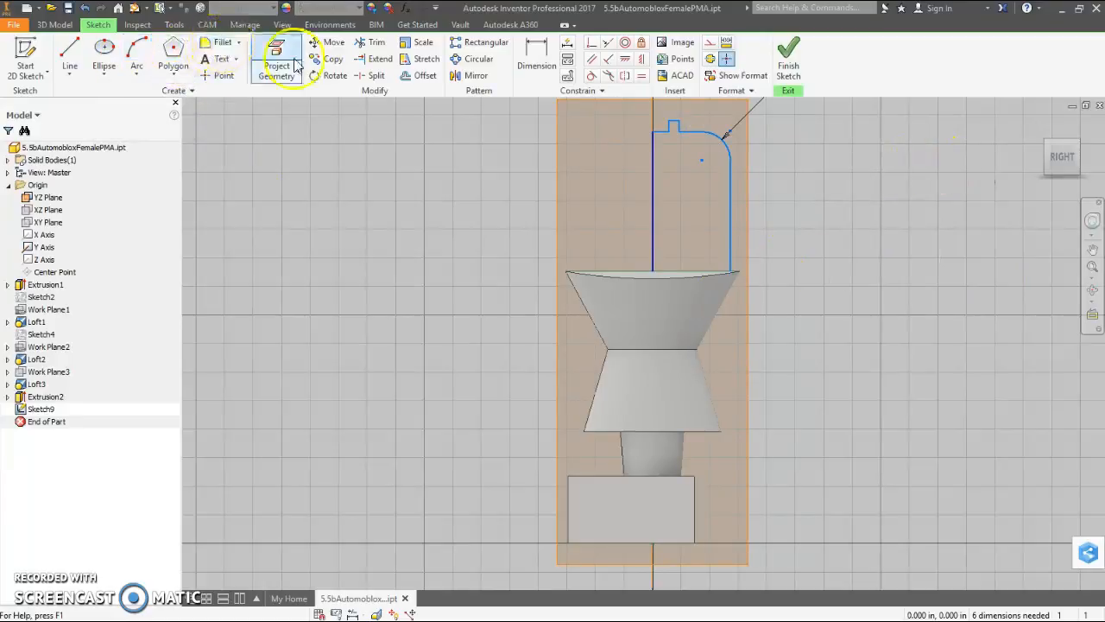
{"action": "left_click", "coordinate": [223, 43]}
{"action": "left_click", "coordinate": [729, 268]}
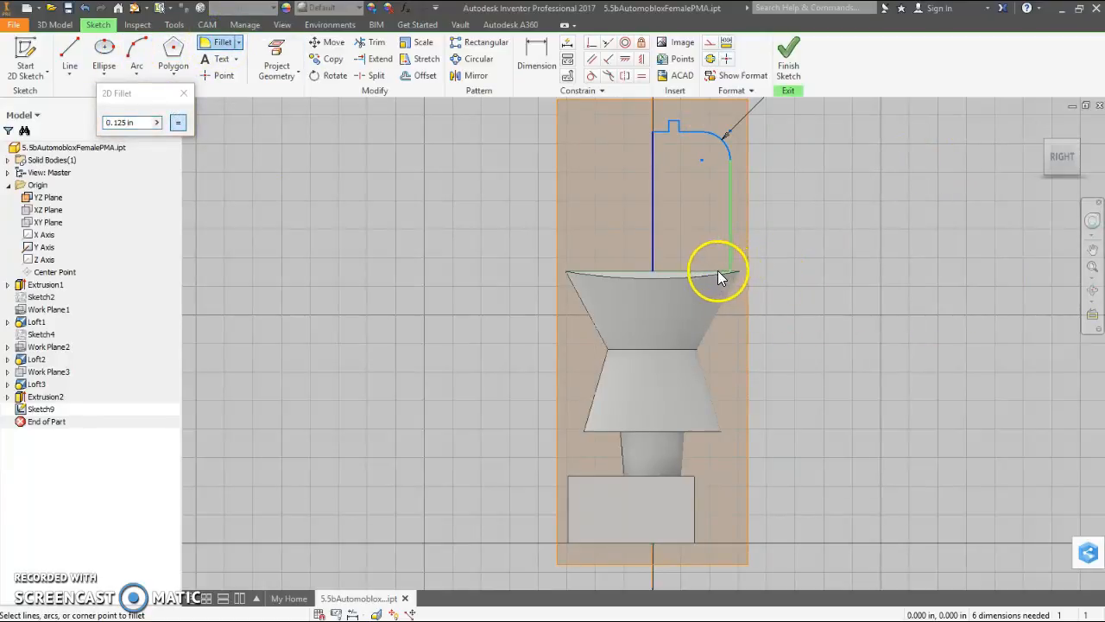
{"action": "scroll", "coordinate": [699, 276], "scroll_direction": "up", "scroll_amount": 5}
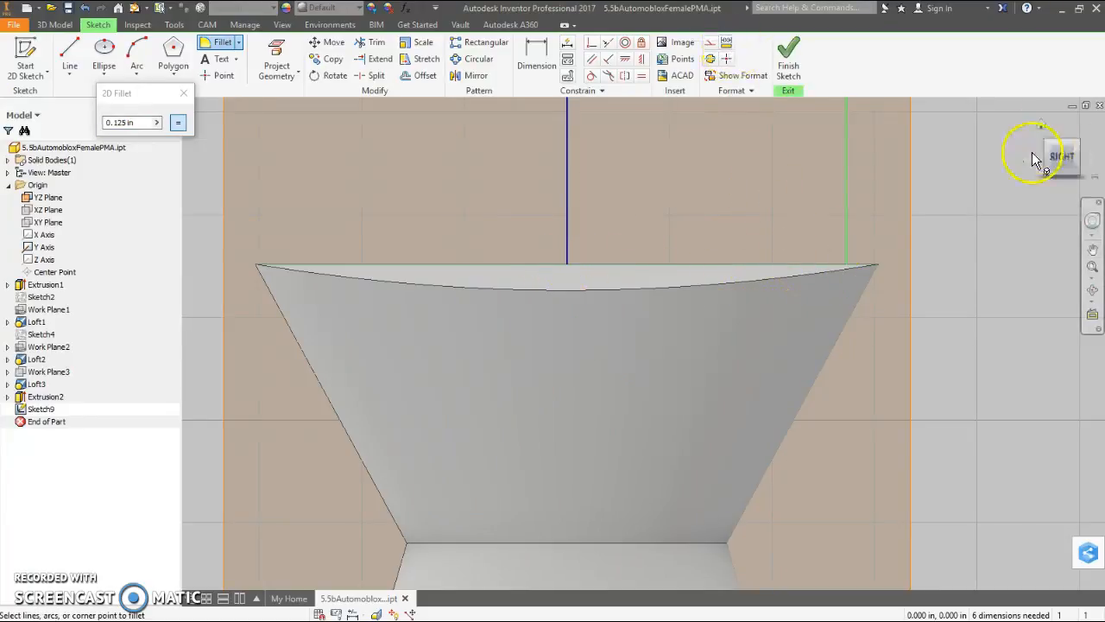
{"action": "right_click", "coordinate": [957, 167]}
{"action": "left_click", "coordinate": [1006, 165]}
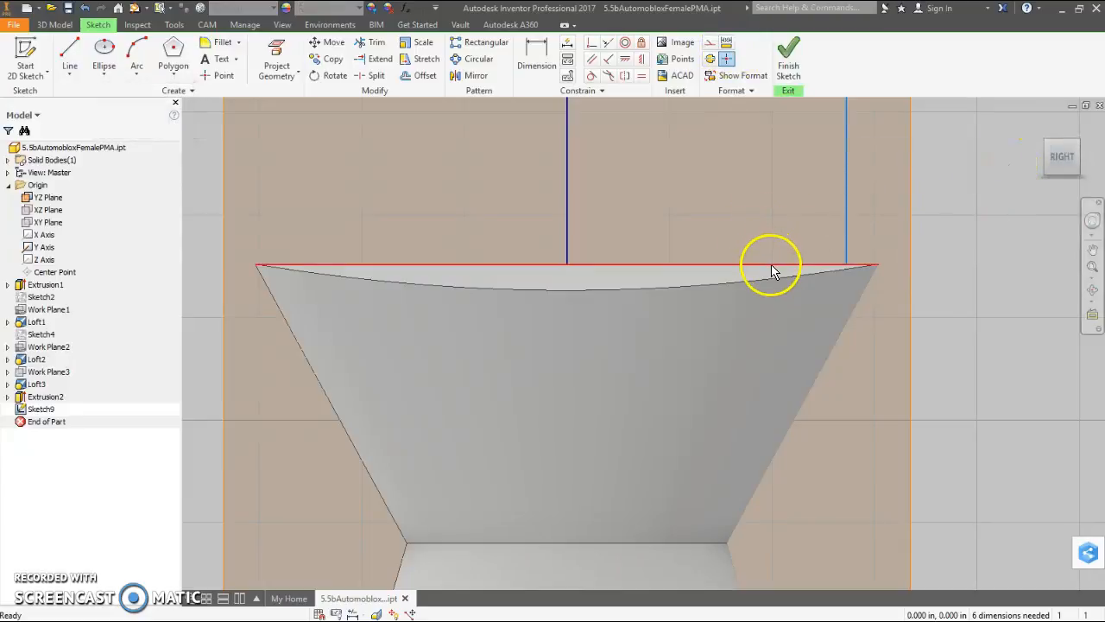
- Replace the projected top-face edge with a sketched line joining the lower ends of the profile's two vertical lines
{"action": "right_click", "coordinate": [769, 252]}
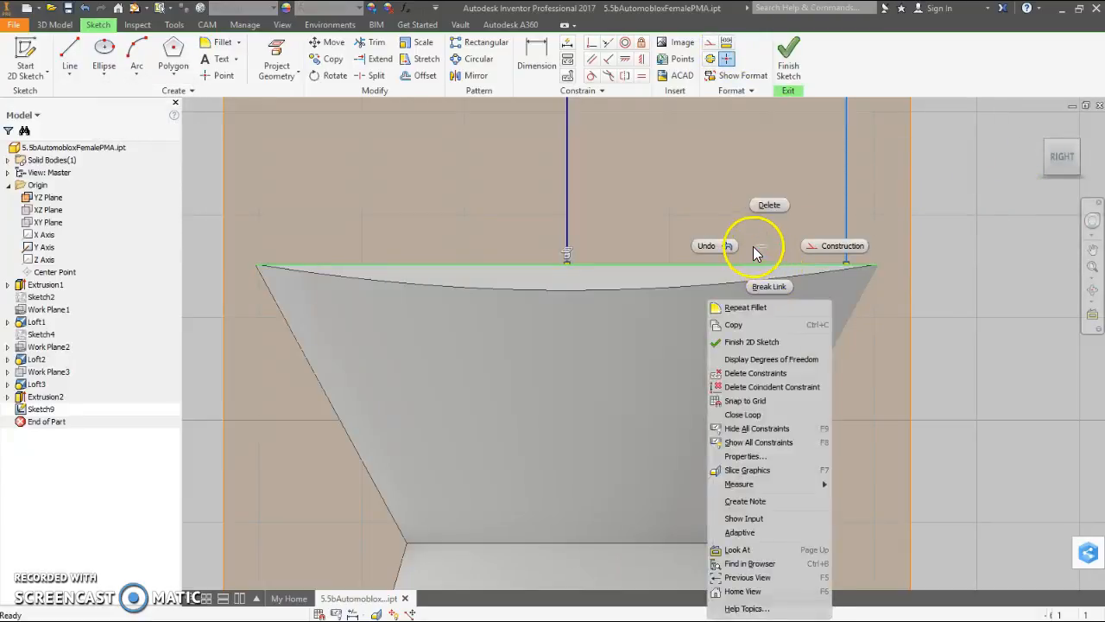
{"action": "left_click", "coordinate": [769, 207]}
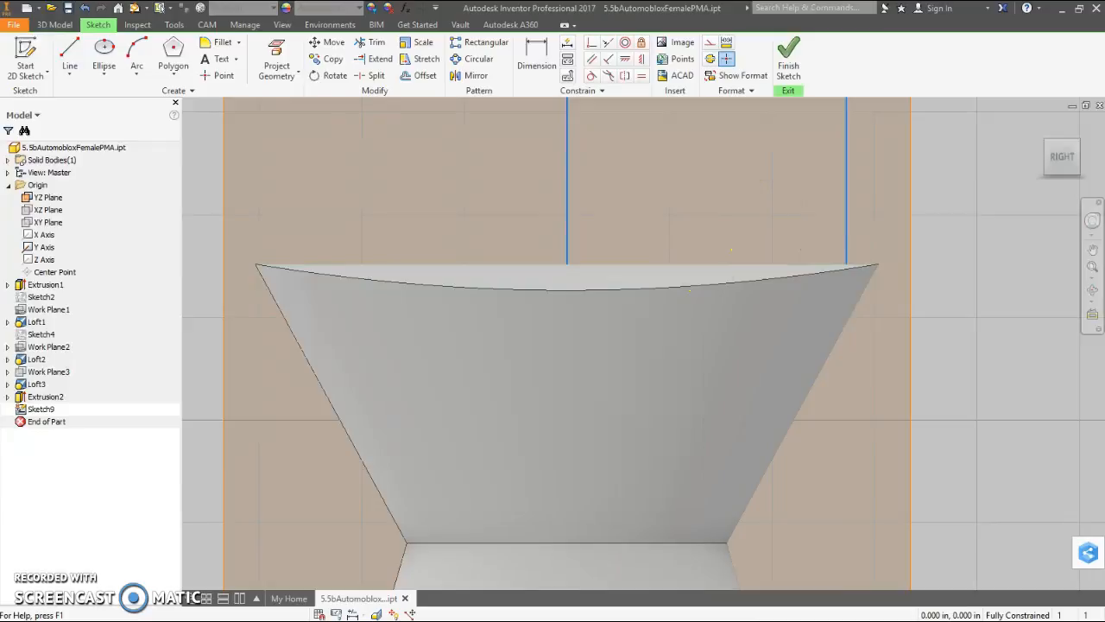
{"action": "left_click", "coordinate": [69, 56]}
{"action": "left_click", "coordinate": [567, 262]}
{"action": "left_click", "coordinate": [693, 262]}
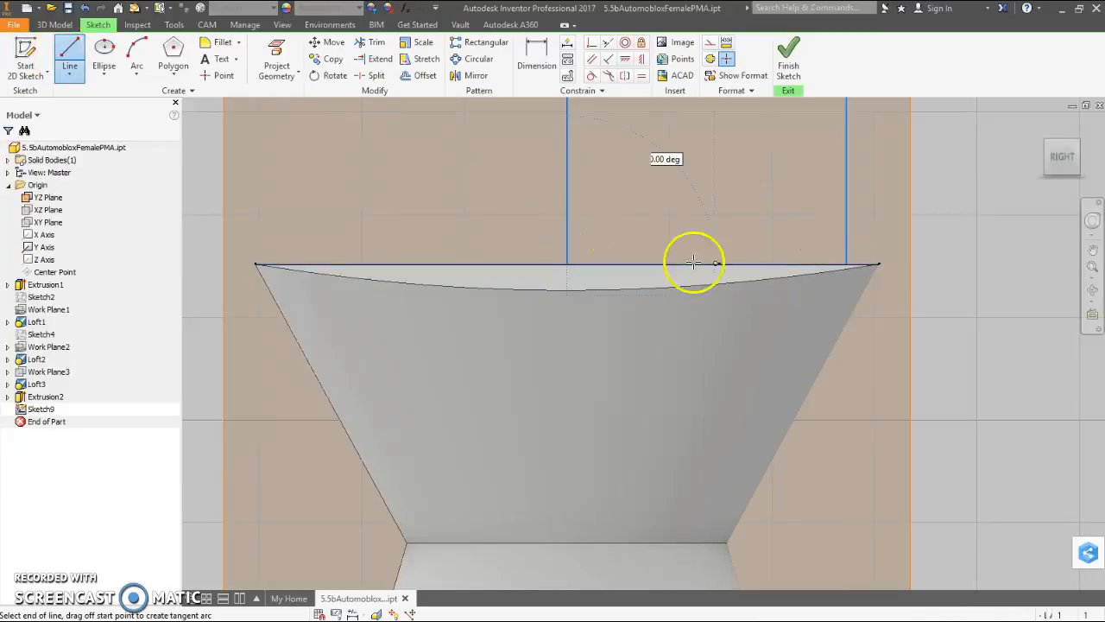
{"action": "double_click", "coordinate": [846, 262]}
{"action": "right_click", "coordinate": [947, 176]}
{"action": "left_click", "coordinate": [984, 178]}
{"action": "right_click", "coordinate": [538, 265]}
{"action": "left_click", "coordinate": [538, 235]}
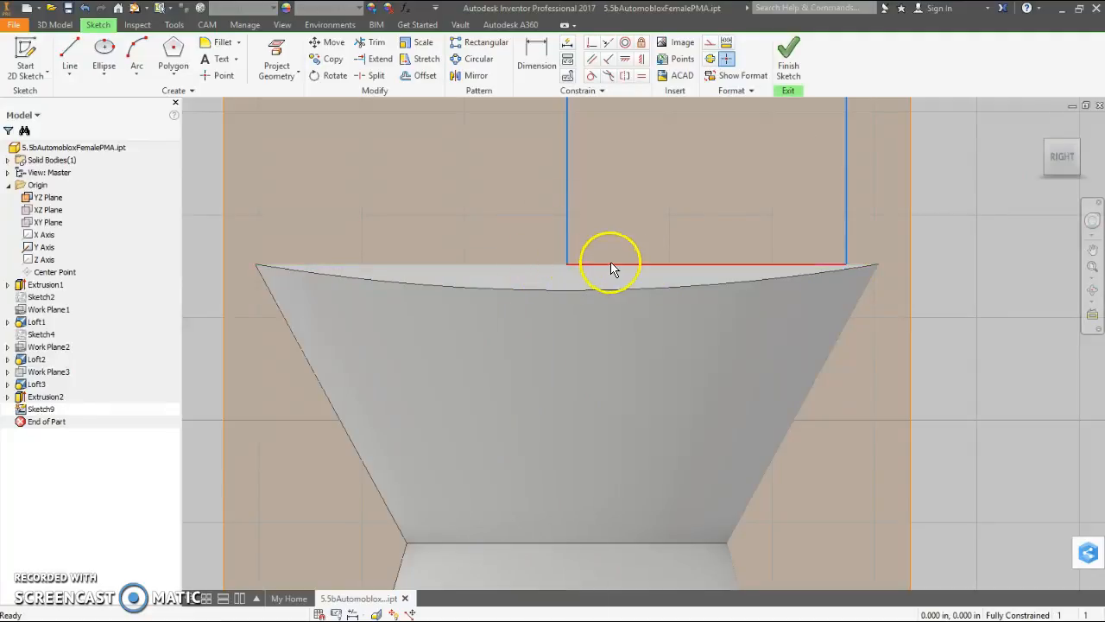
- Fillet the profile's lower outer corner with a 0.125 in radius
{"action": "left_click", "coordinate": [222, 43]}
{"action": "left_click", "coordinate": [795, 267]}
{"action": "left_click", "coordinate": [845, 246]}
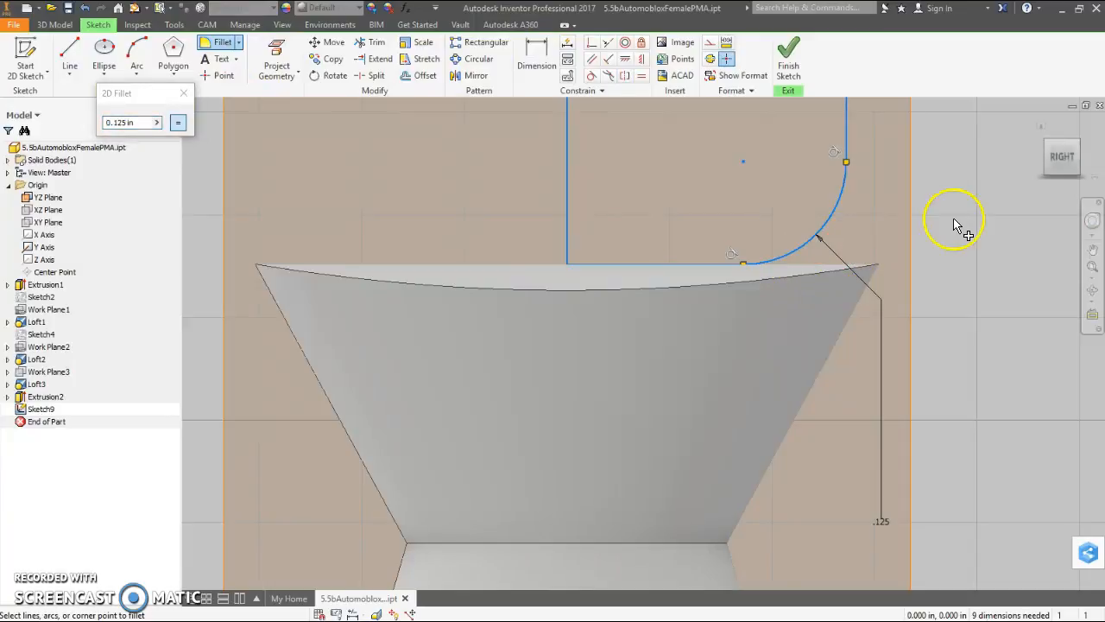
{"action": "scroll", "coordinate": [866, 236], "scroll_direction": "down", "scroll_amount": 4}
{"action": "scroll", "coordinate": [959, 190], "scroll_direction": "down", "scroll_amount": 2}
{"action": "mouse_move", "coordinate": [924, 144]}
{"action": "middle_mouse_down"}
{"action": "mouse_move", "coordinate": [666, 291]}
{"action": "mouse_move", "coordinate": [609, 308]}
{"action": "middle_mouse_up"}
{"action": "scroll", "coordinate": [620, 306], "scroll_direction": "up", "scroll_amount": 3}
{"action": "scroll", "coordinate": [622, 302], "scroll_direction": "down", "scroll_amount": 3}
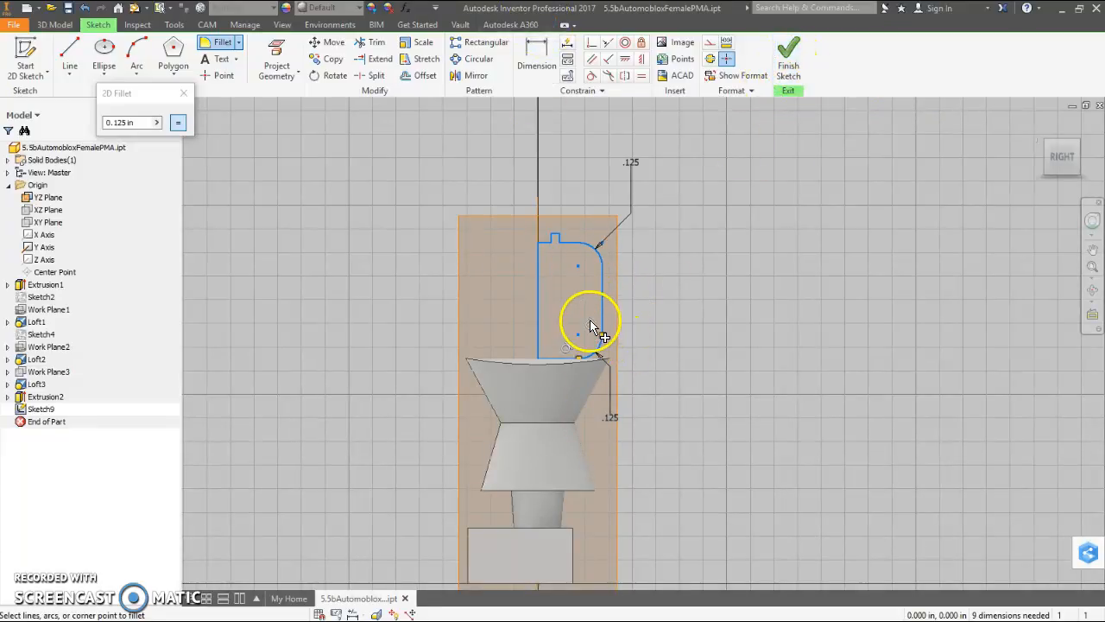
{"action": "right_click", "coordinate": [691, 242]}
{"action": "left_click", "coordinate": [744, 242]}
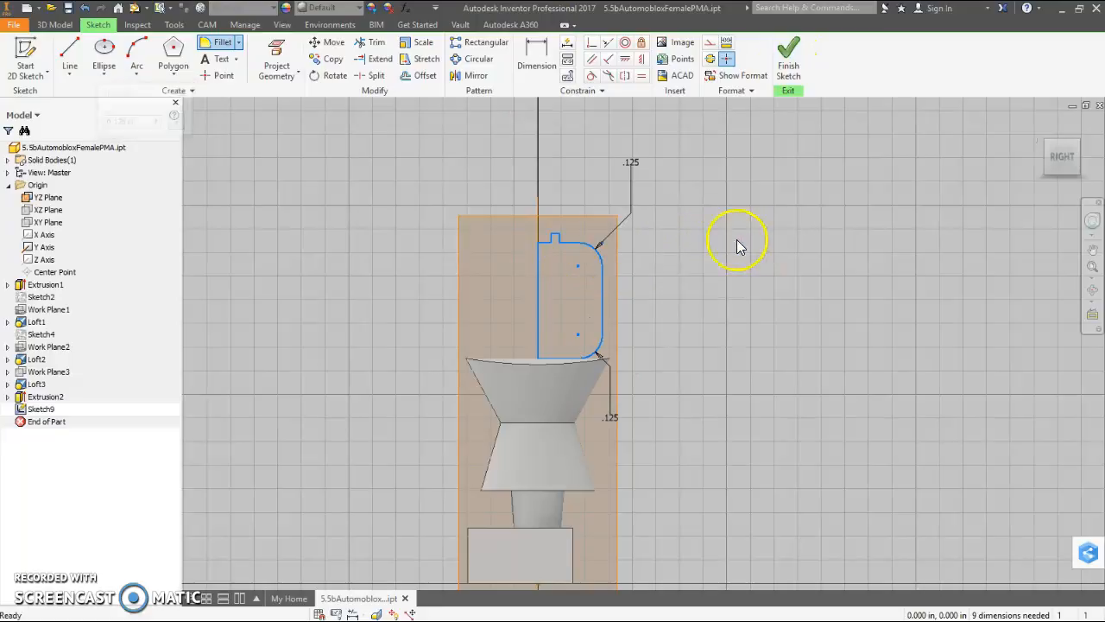
- Finish the sketch and revolve the profile a full turn about its inner vertical line, joined to the body
{"action": "left_click", "coordinate": [791, 73]}
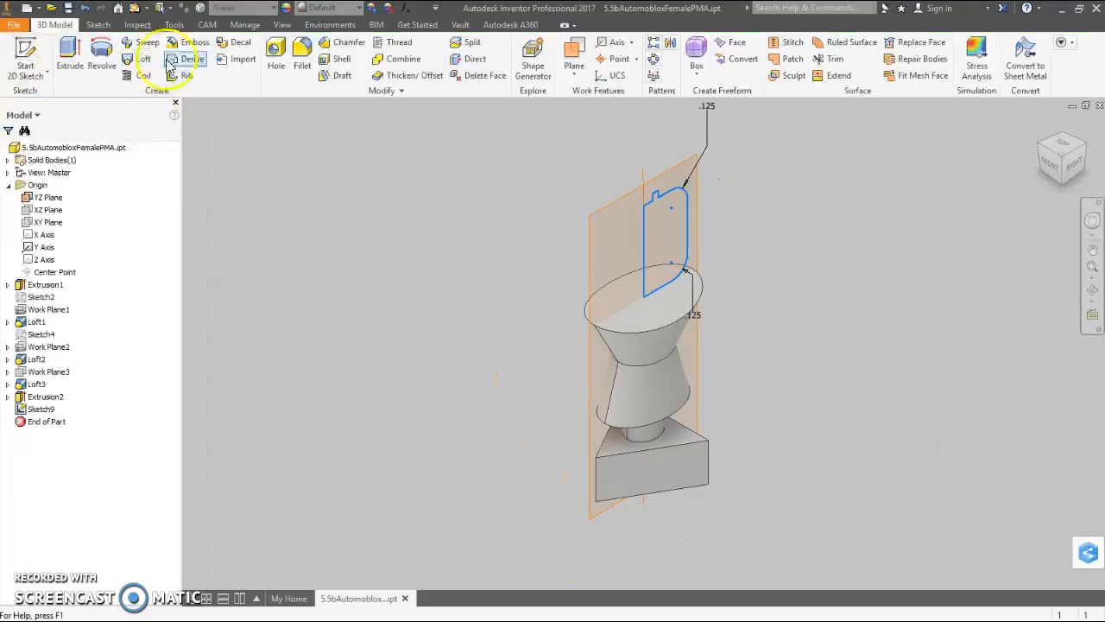
{"action": "left_click", "coordinate": [101, 54]}
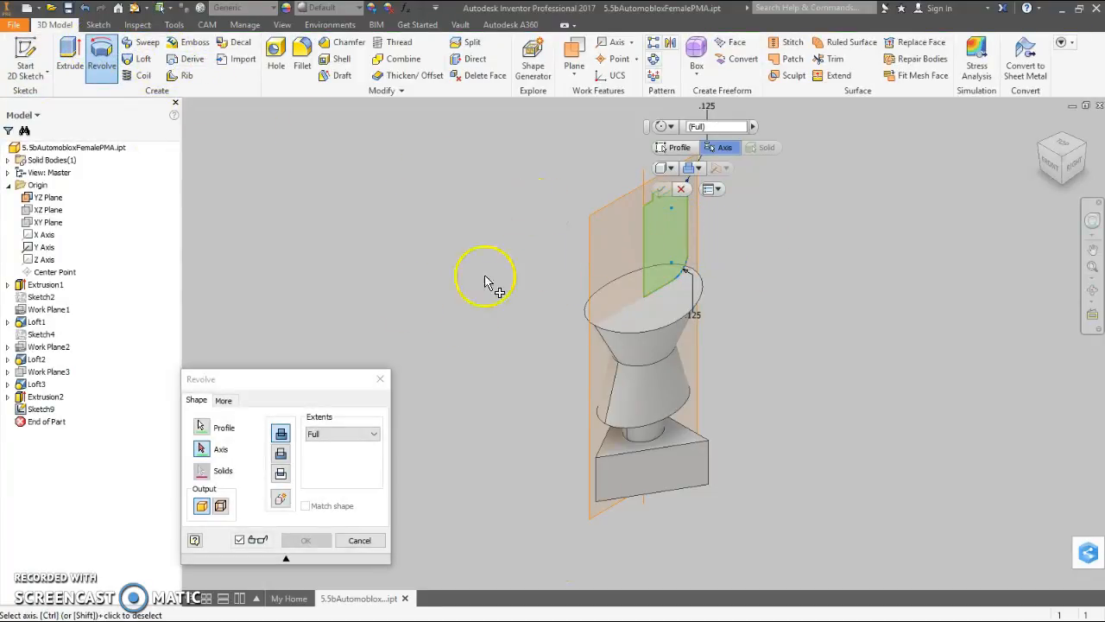
{"action": "left_click", "coordinate": [644, 251]}
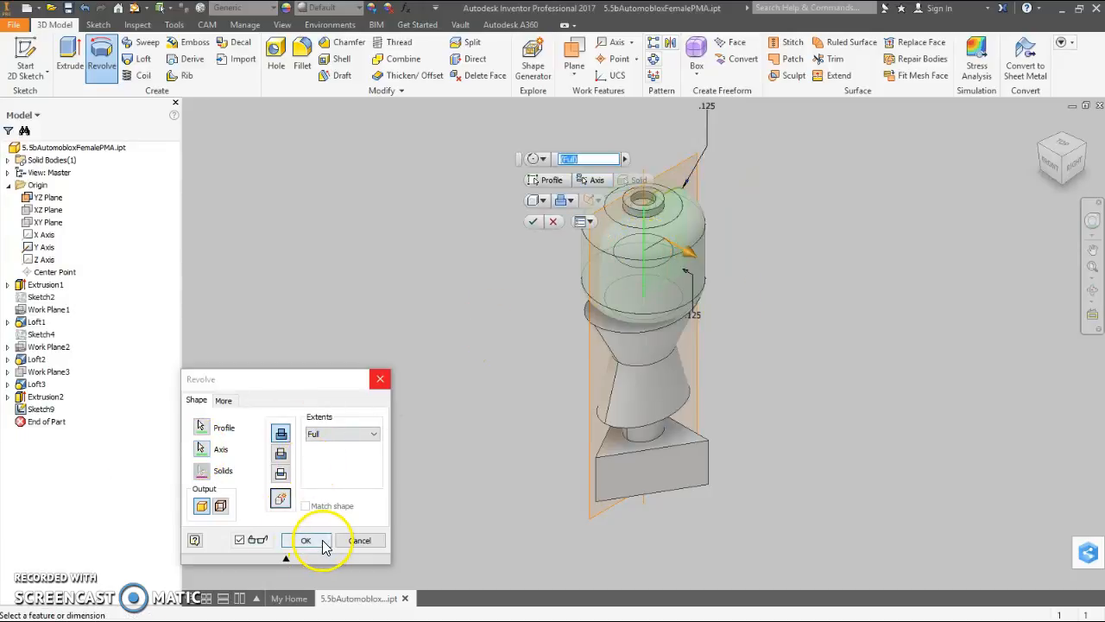
{"action": "left_click", "coordinate": [306, 541]}
- Reopen the revolved head's profile sketch and dimension its outer vertical line at 0.3 in
{"action": "mouse_move", "coordinate": [841, 327]}
{"action": "middle_mouse_down", "text": "shift"}
{"action": "mouse_move", "coordinate": [768, 289]}
{"action": "mouse_move", "coordinate": [666, 388]}
{"action": "mouse_move", "coordinate": [604, 388]}
{"action": "mouse_move", "coordinate": [615, 425]}
{"action": "mouse_move", "coordinate": [624, 328]}
{"action": "mouse_move", "coordinate": [606, 387]}
{"action": "mouse_move", "coordinate": [599, 377]}
{"action": "mouse_move", "coordinate": [604, 394]}
{"action": "middle_mouse_up", "text": "shift"}
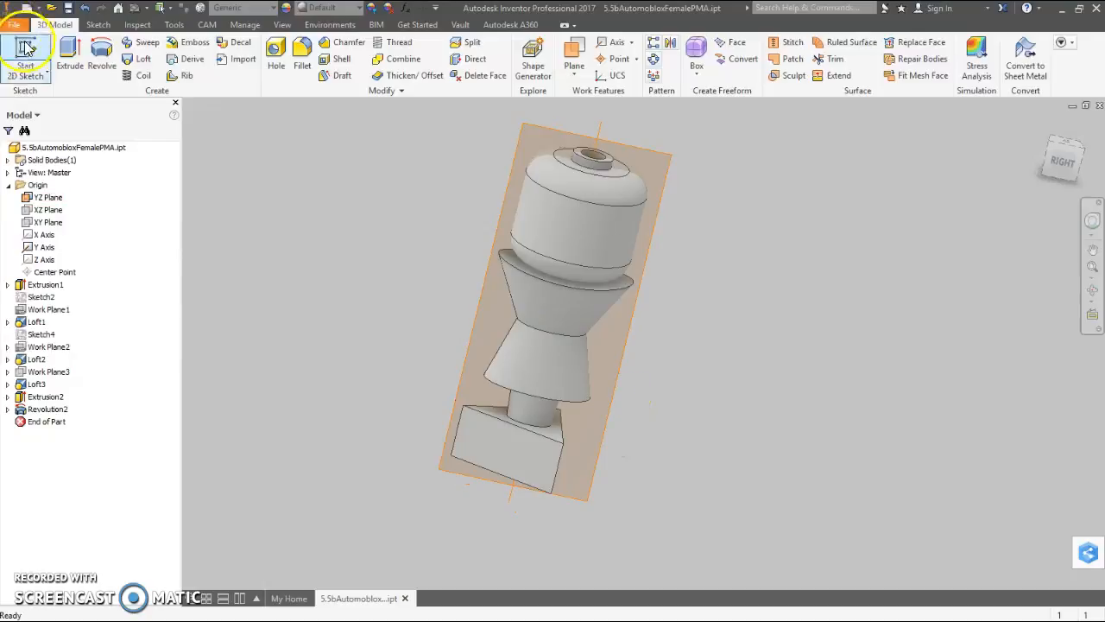
{"action": "left_click", "coordinate": [8, 408]}
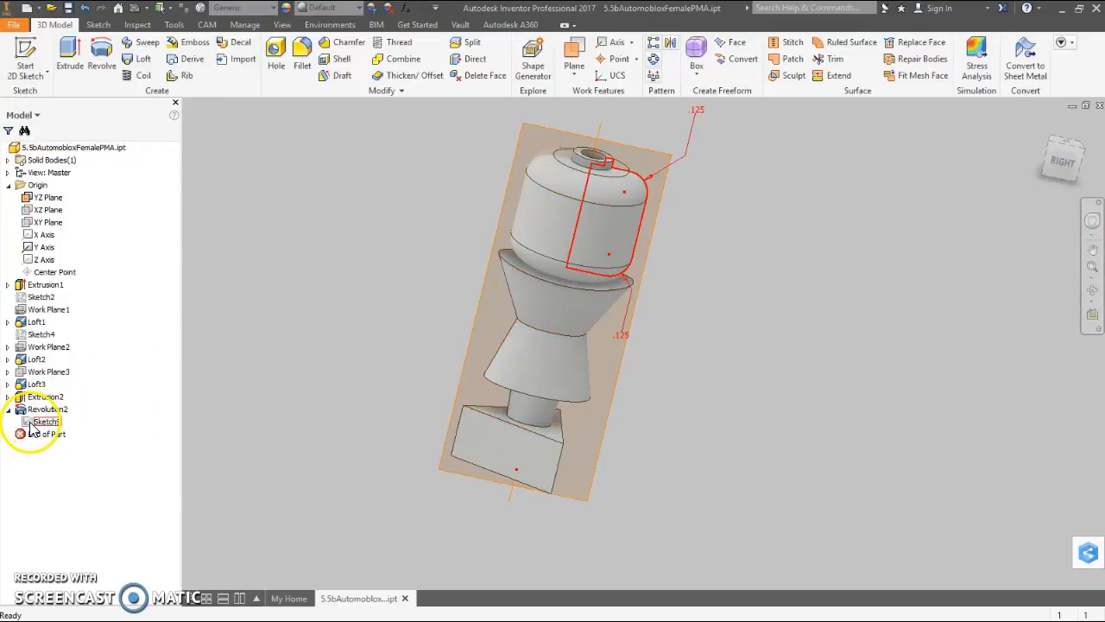
{"action": "double_click", "coordinate": [34, 421]}
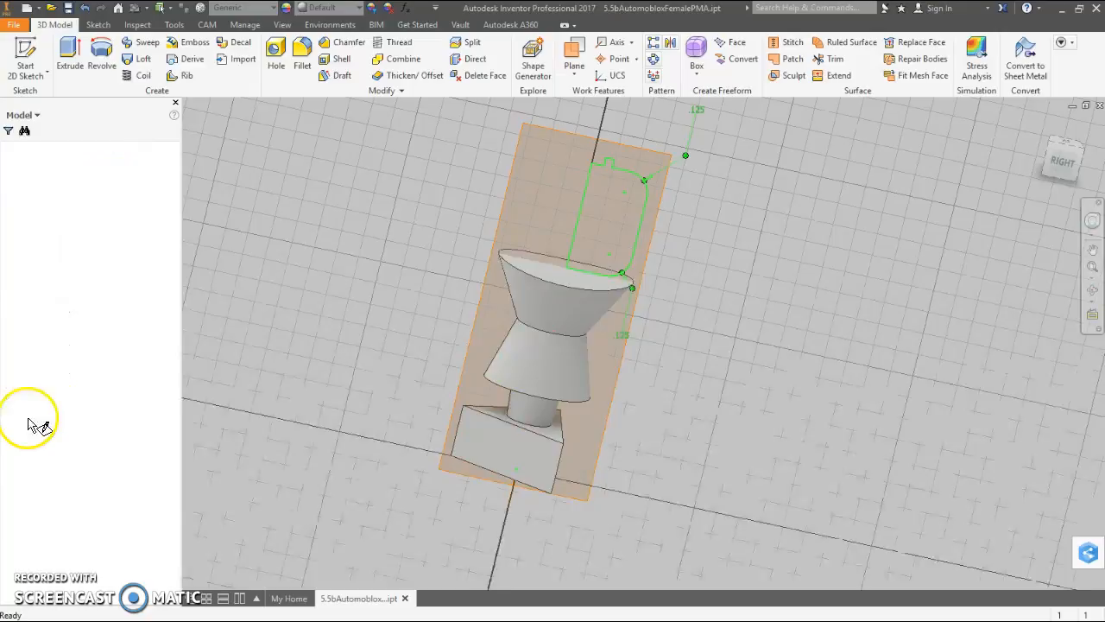
{"action": "left_click", "coordinate": [535, 53]}
{"action": "left_click", "coordinate": [673, 271]}
{"action": "left_click", "coordinate": [702, 276]}
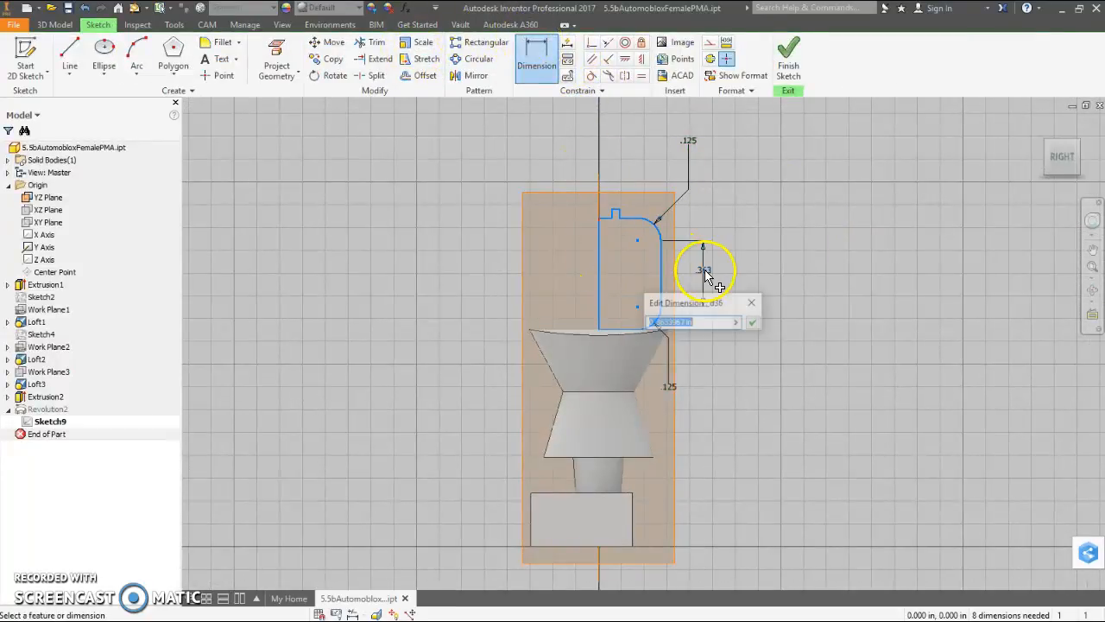
{"action": "type", "text": ".3"}
{"action": "key", "text": "Return"}
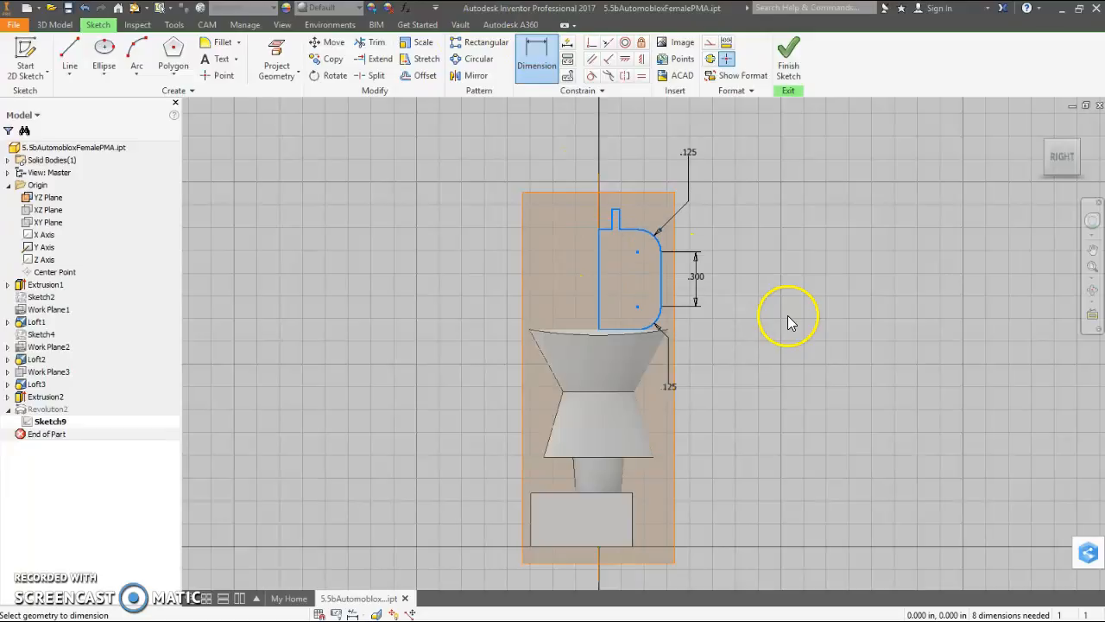
- Dimension the height of the small raised tab on top of the profile at 0.07 in and finish the sketch
{"action": "left_click", "coordinate": [597, 292]}
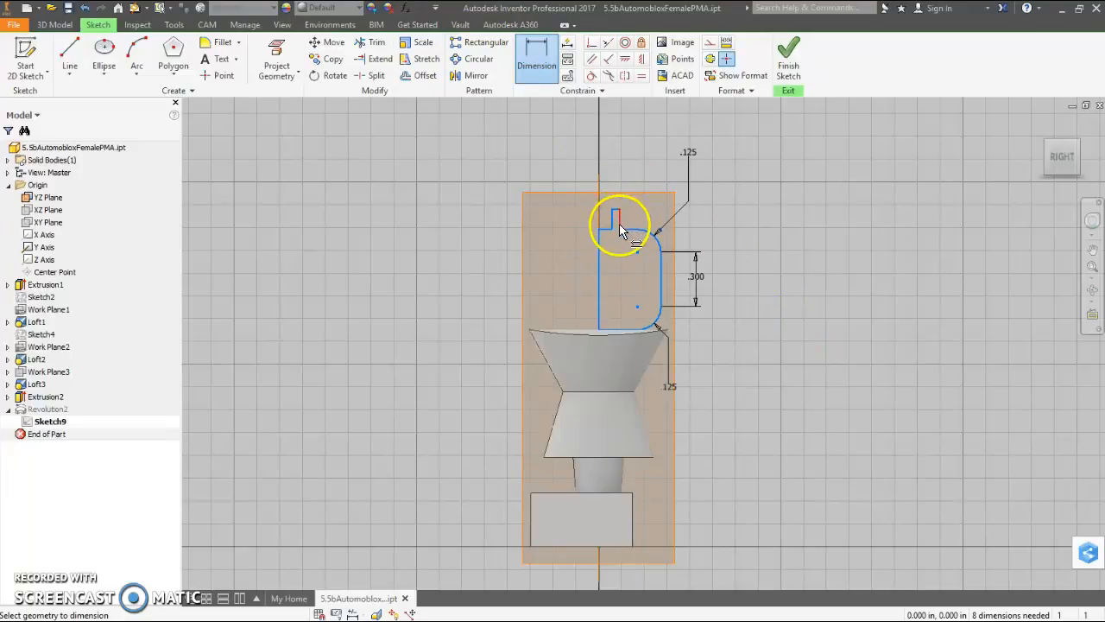
{"action": "left_click", "coordinate": [642, 218]}
{"action": "left_click", "coordinate": [694, 232]}
{"action": "type", "text": ".07"}
{"action": "key", "text": "Return"}
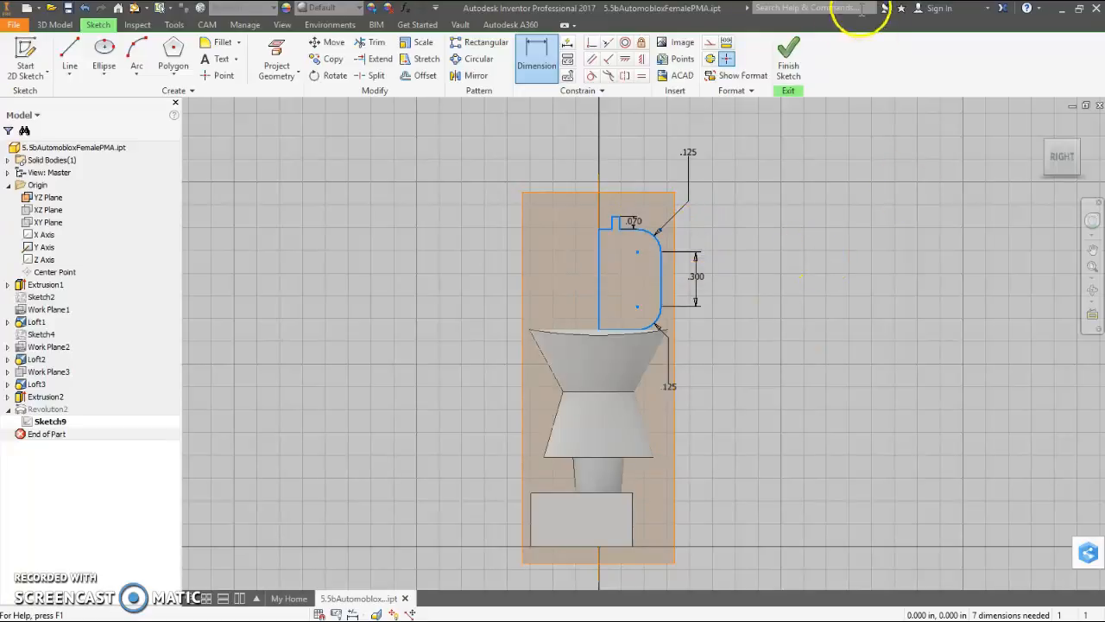
{"action": "left_click", "coordinate": [803, 82]}
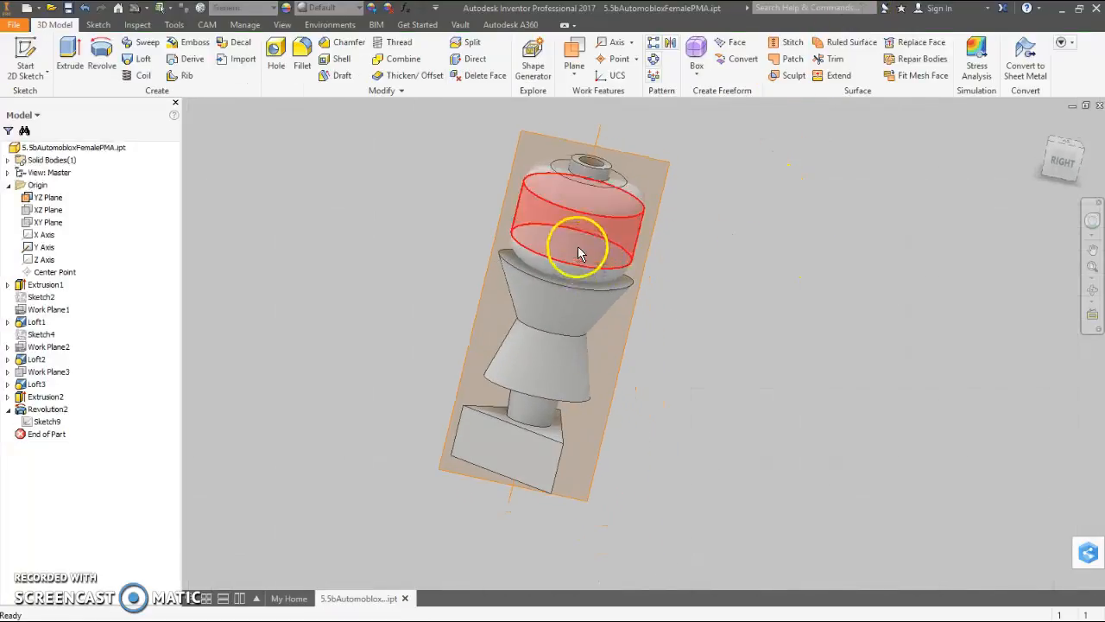
- Create a work plane tangent to the head's cylindrical surface and parallel to the YZ plane
{"action": "middle_click_drag", "start_coordinate": [746, 277], "coordinate": [730, 308], "text": "shift"}
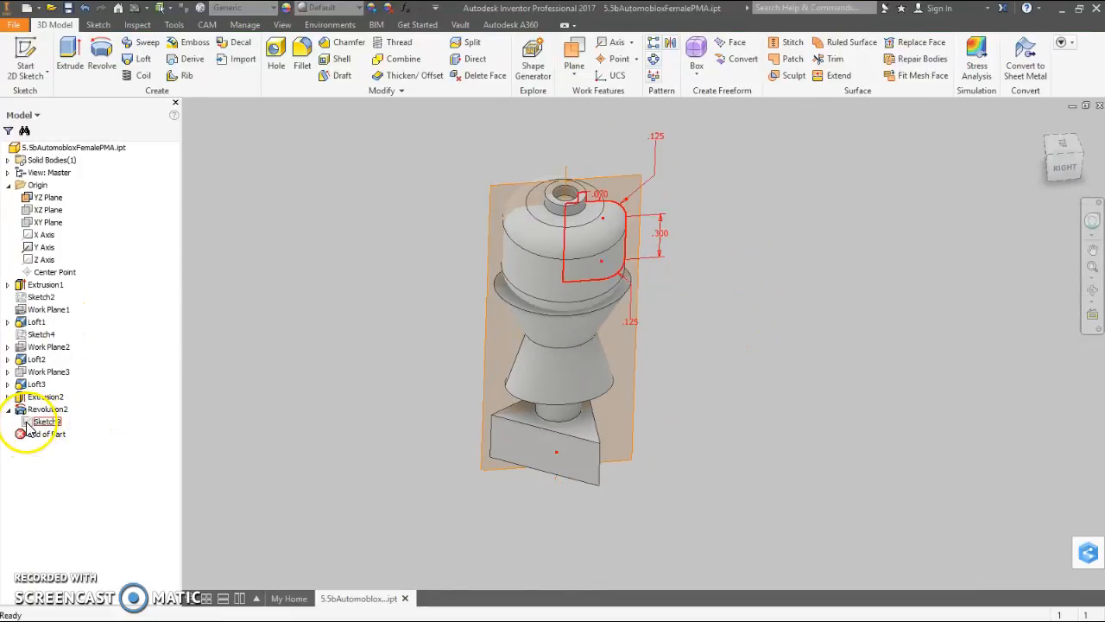
{"action": "middle_click_drag", "start_coordinate": [781, 244], "coordinate": [725, 306], "text": "shift"}
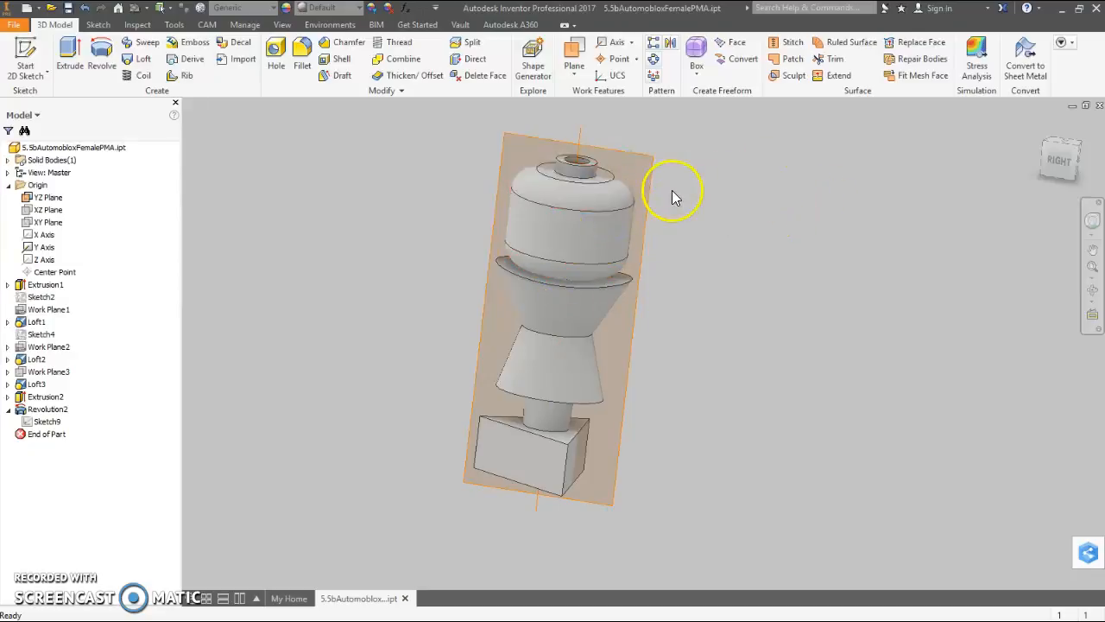
{"action": "mouse_move", "coordinate": [704, 199]}
{"action": "middle_mouse_down", "text": "shift"}
{"action": "mouse_move", "coordinate": [700, 217]}
{"action": "mouse_move", "coordinate": [710, 173]}
{"action": "mouse_move", "coordinate": [695, 184]}
{"action": "mouse_move", "coordinate": [708, 197]}
{"action": "middle_mouse_up", "text": "shift"}
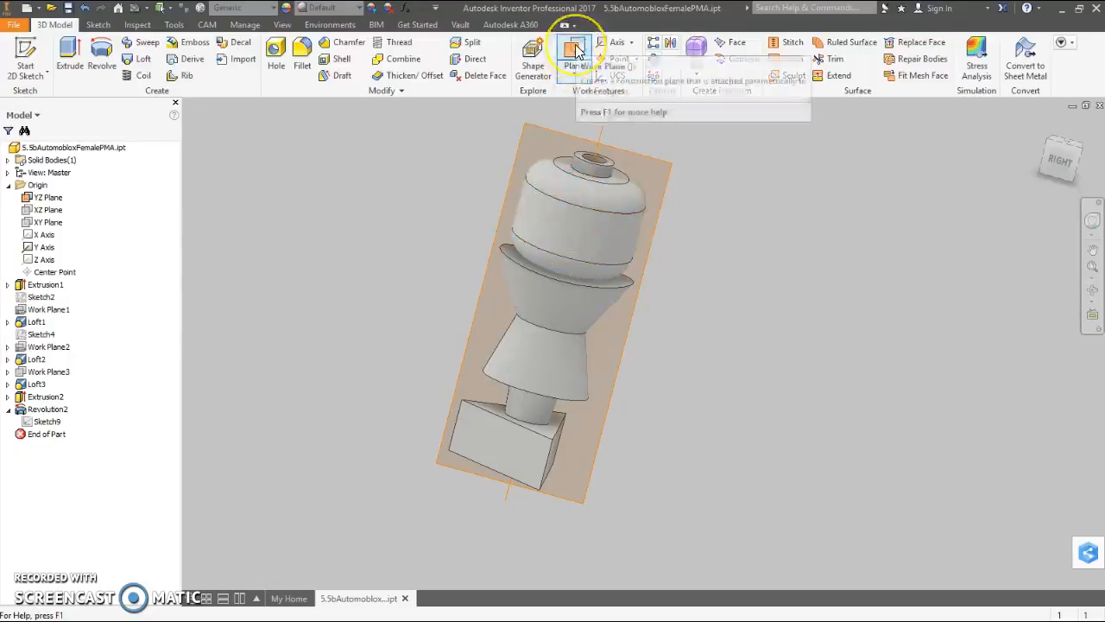
{"action": "left_click", "coordinate": [573, 78]}
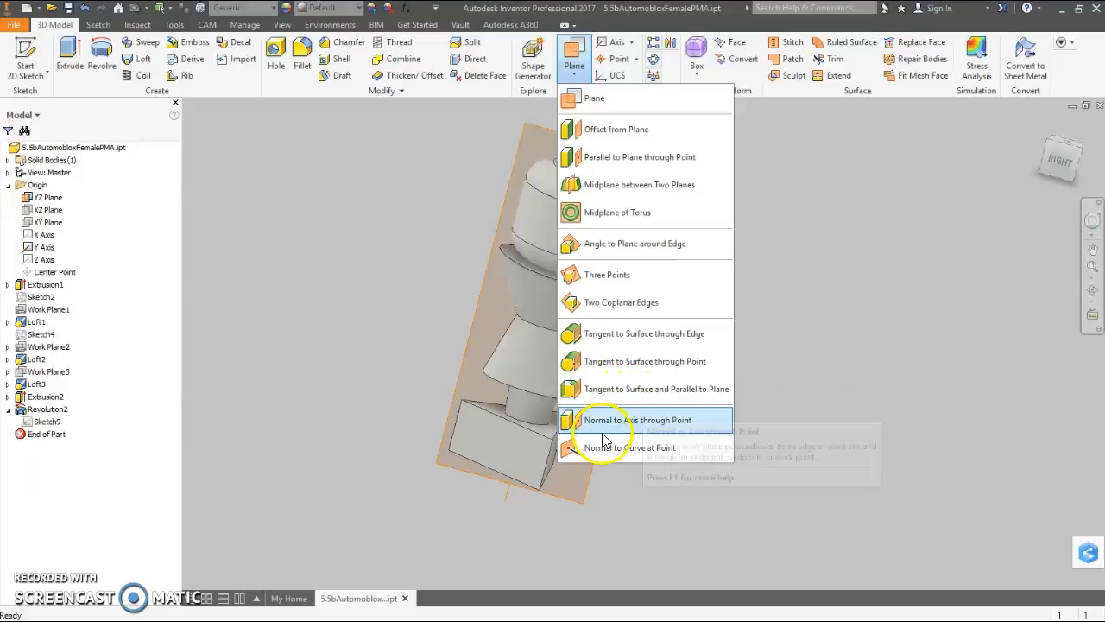
{"action": "left_click", "coordinate": [633, 390]}
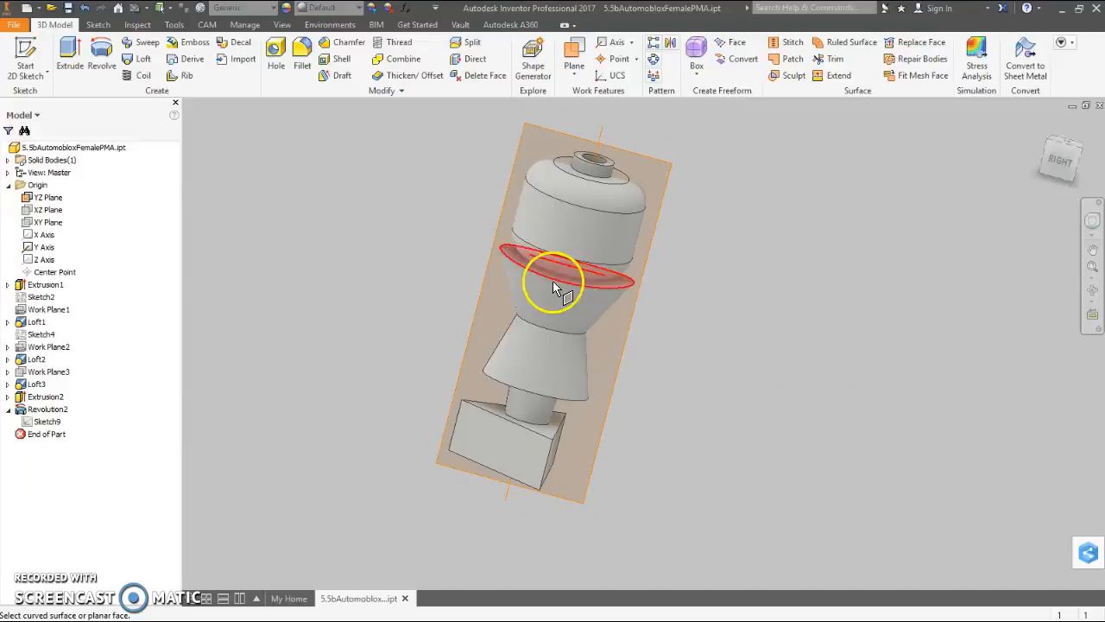
{"action": "left_click", "coordinate": [674, 177]}
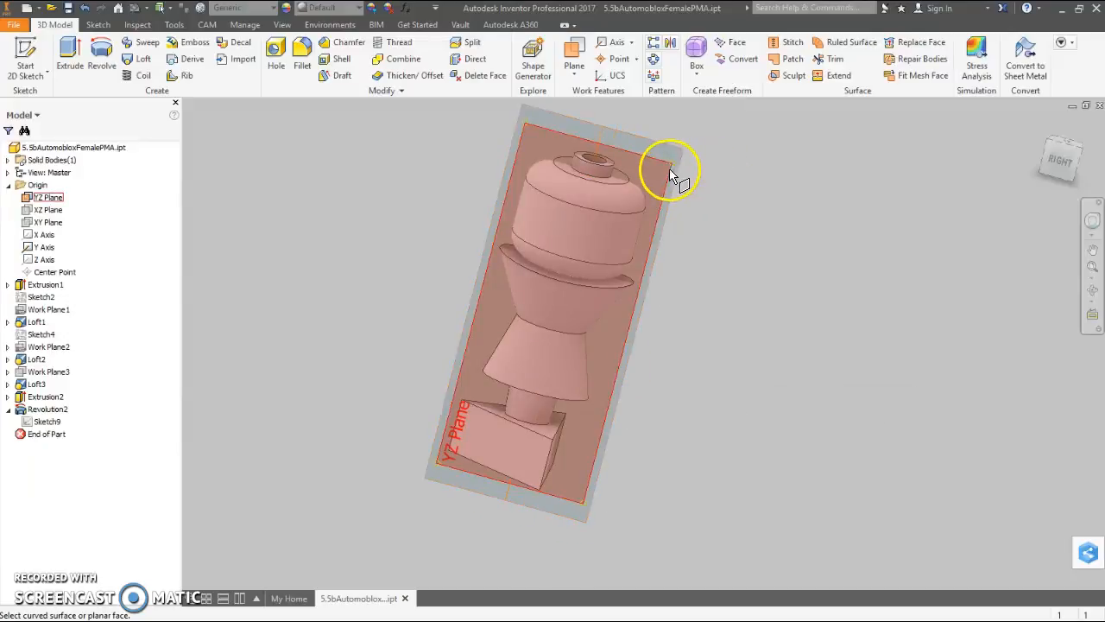
{"action": "left_click", "coordinate": [568, 235]}
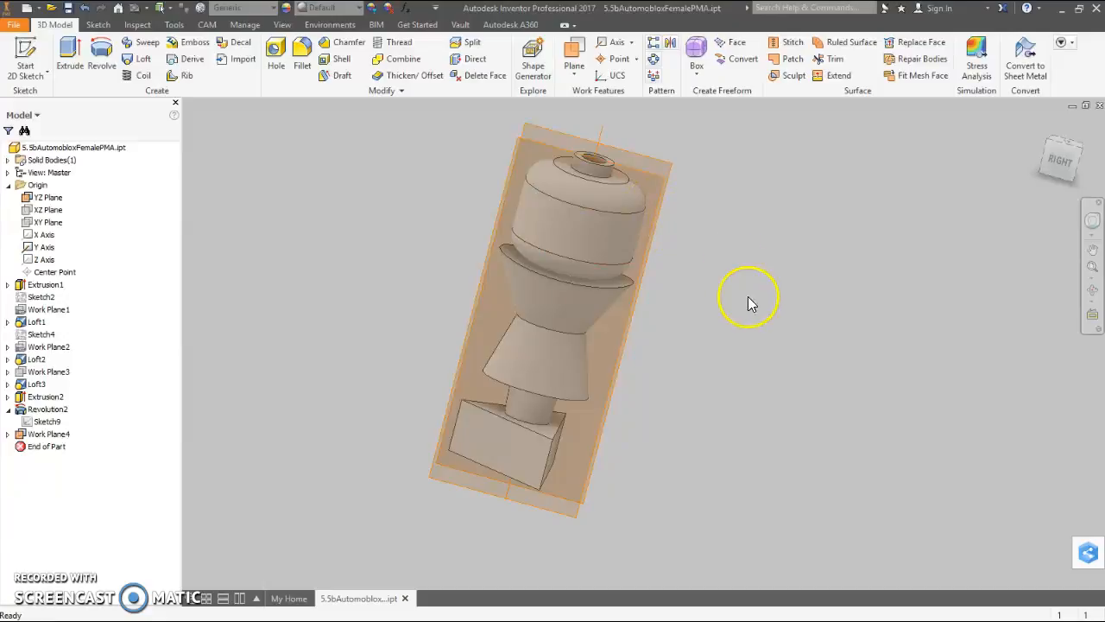
- Hide the YZ origin plane so that only the tangent work plane remains displayed
{"action": "middle_click_drag", "start_coordinate": [732, 322], "coordinate": [695, 311], "text": "shift"}
{"action": "right_click", "coordinate": [717, 172]}
{"action": "left_click", "coordinate": [869, 198]}
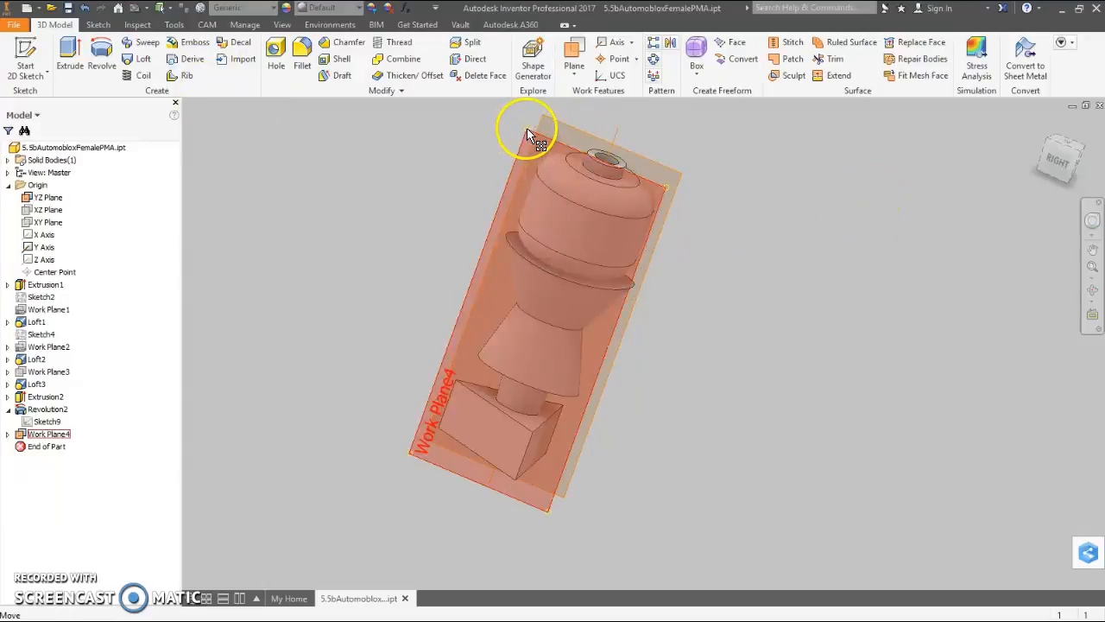
{"action": "right_click", "coordinate": [568, 127]}
{"action": "left_click", "coordinate": [609, 136]}
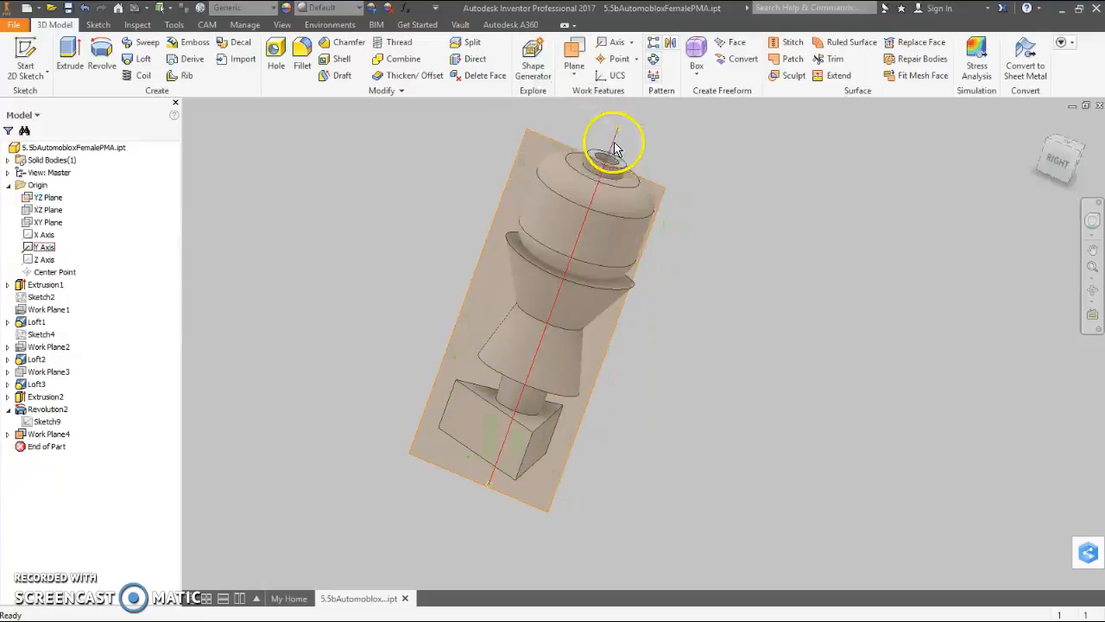
- Start a sketch on the tangent work plane and insert the second copy of the portrait JPG from the Pictures folder over the head
{"action": "right_click", "coordinate": [541, 141]}
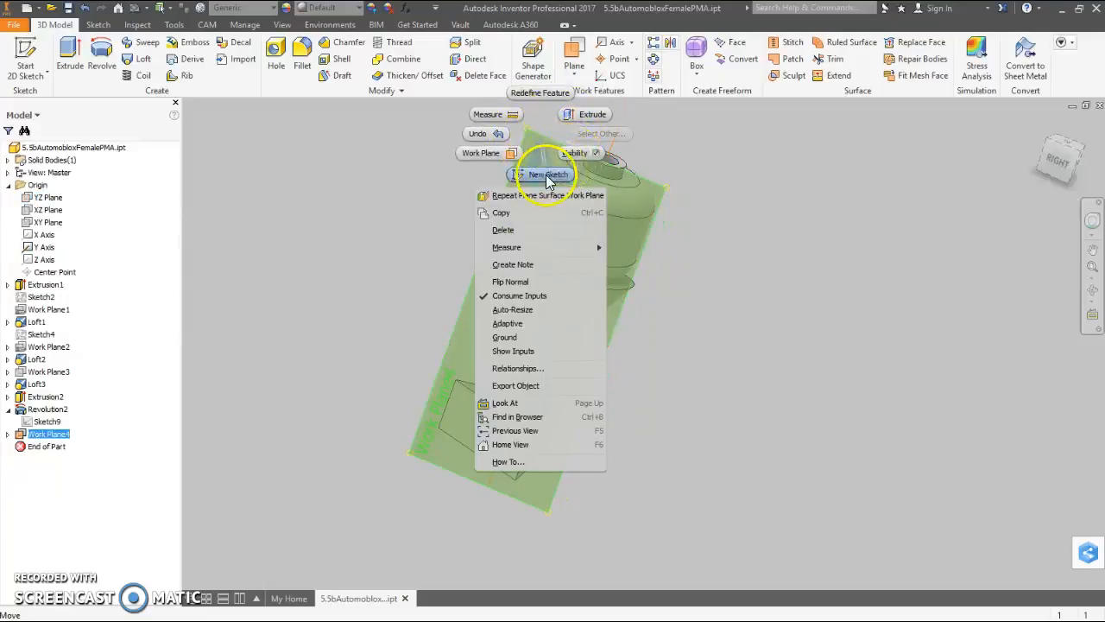
{"action": "left_click", "coordinate": [551, 175]}
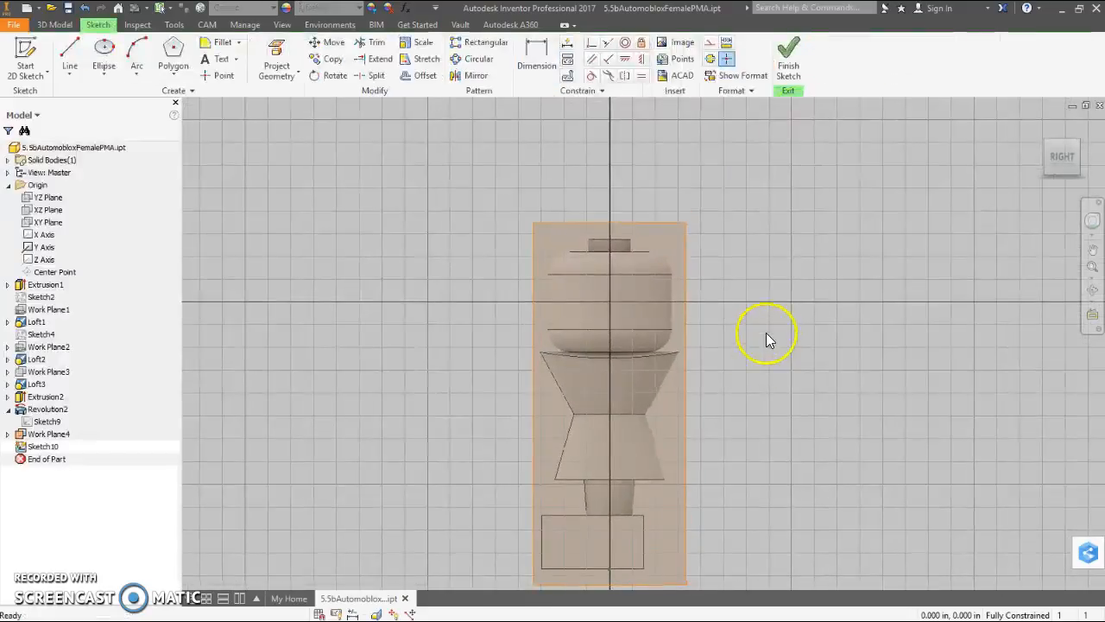
{"action": "left_click", "coordinate": [681, 43]}
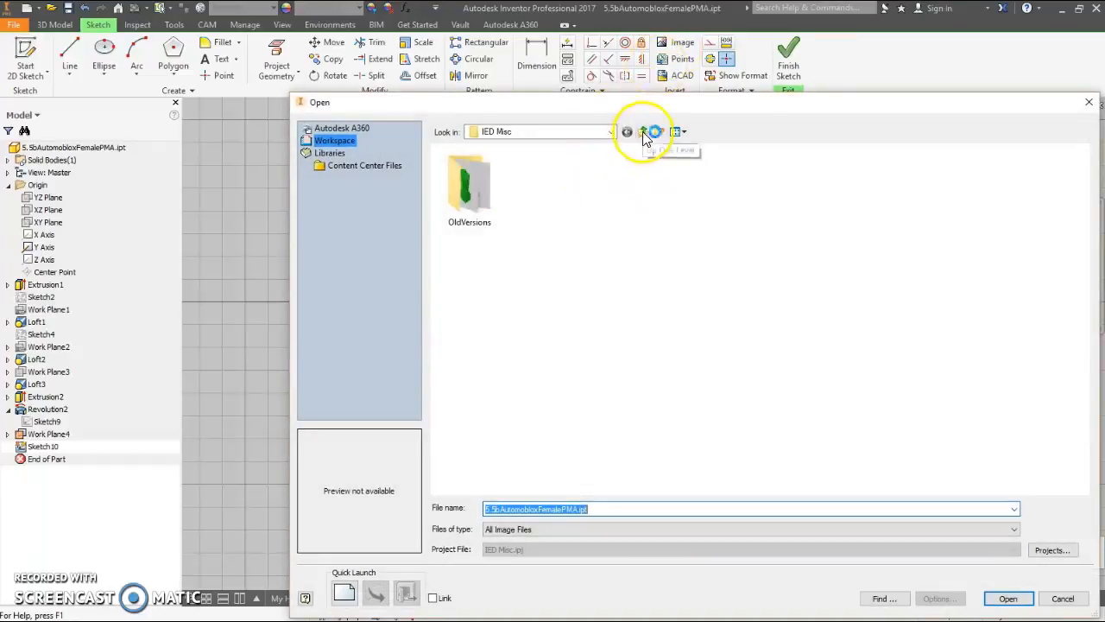
{"action": "left_click", "coordinate": [644, 133]}
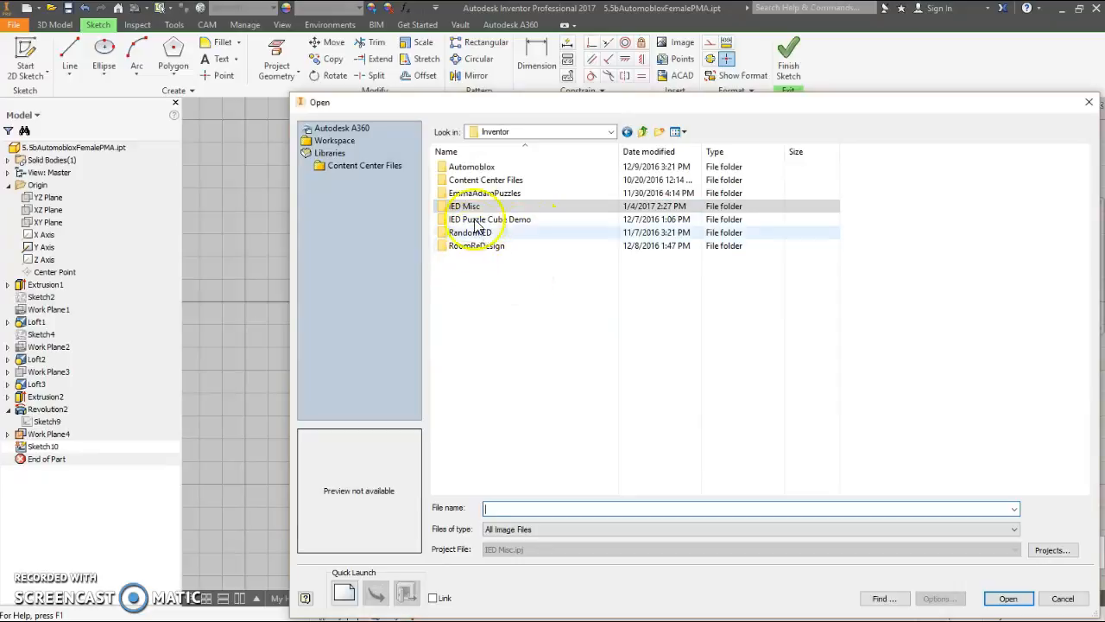
{"action": "left_click", "coordinate": [644, 133]}
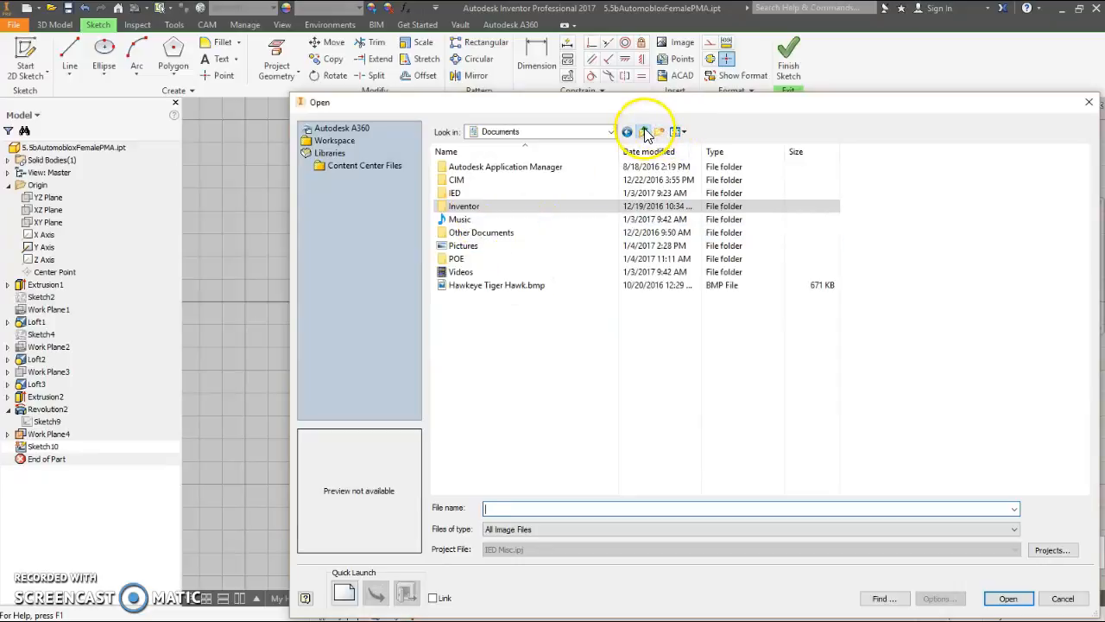
{"action": "double_click", "coordinate": [480, 245]}
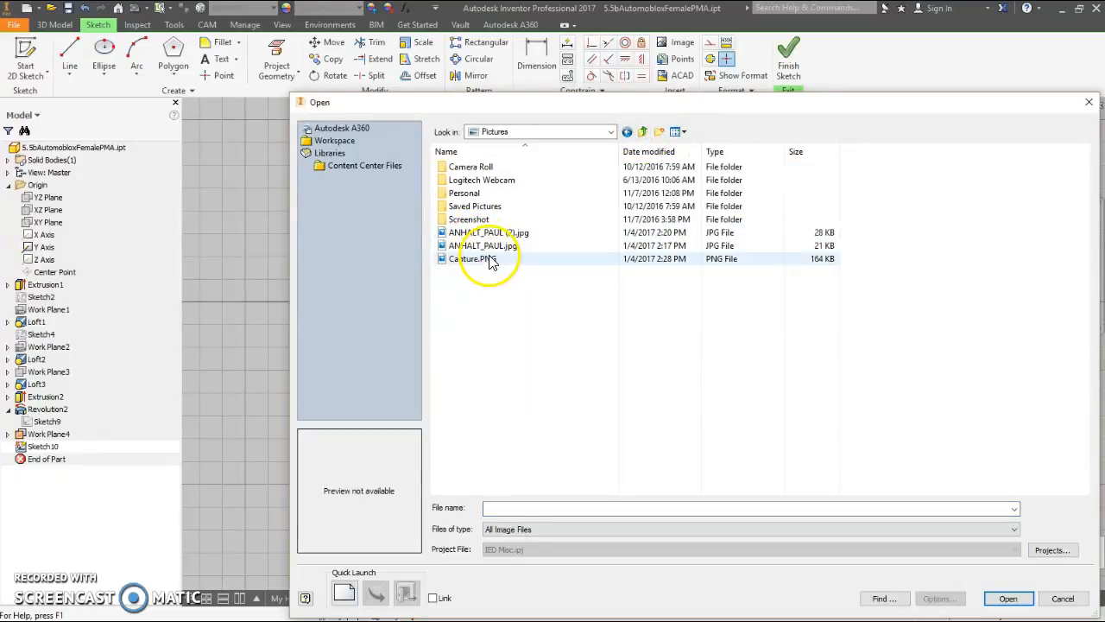
{"action": "left_click", "coordinate": [487, 232]}
{"action": "left_click", "coordinate": [1009, 598]}
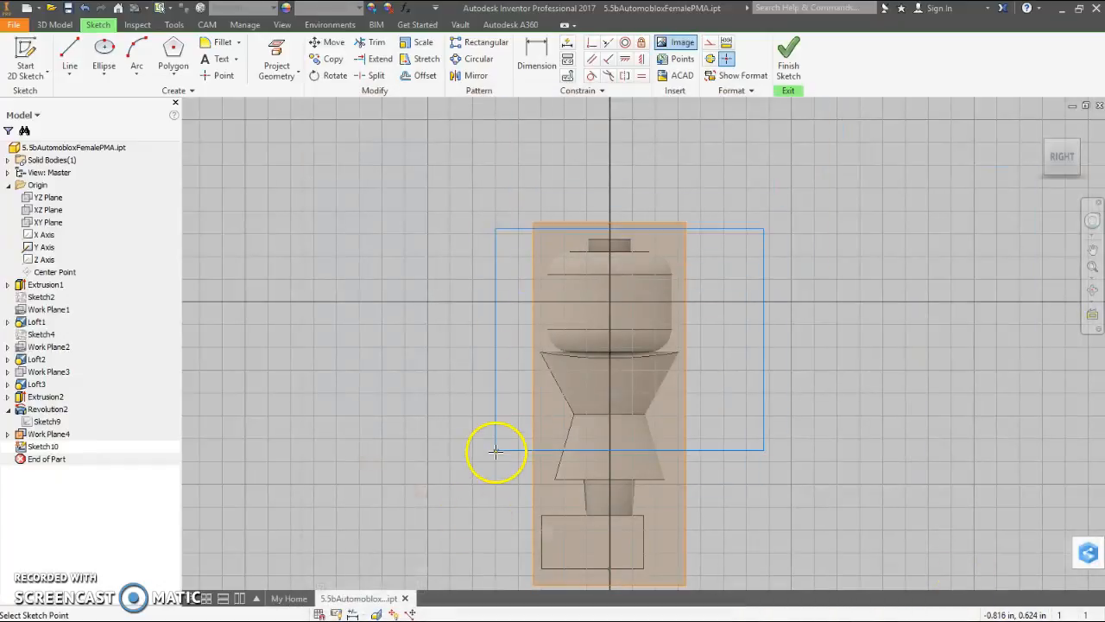
{"action": "left_click", "coordinate": [496, 449]}
{"action": "right_click", "coordinate": [308, 298]}
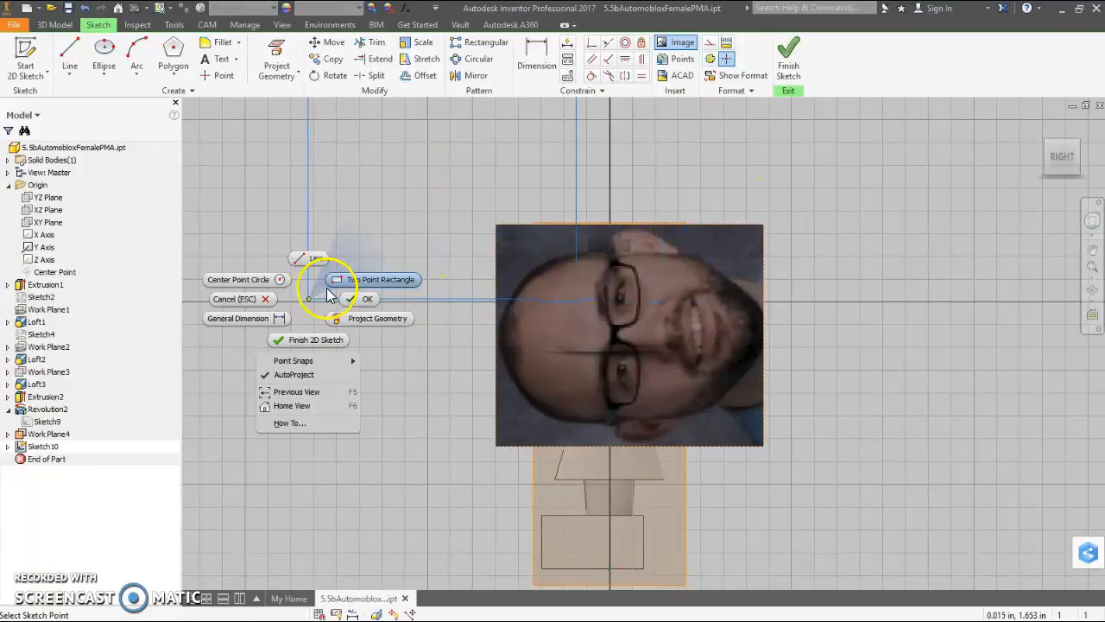
{"action": "left_click", "coordinate": [367, 299]}
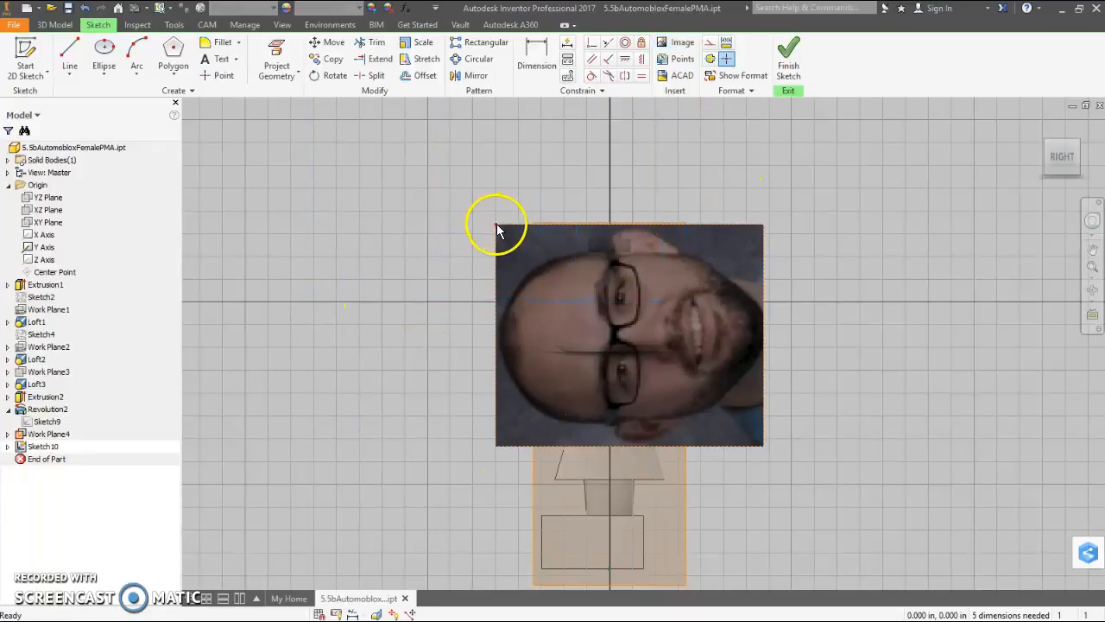
- Rotate the portrait image upright, shrink it to less than the head's width and move it over the head
{"action": "left_click_drag", "start_coordinate": [497, 229], "coordinate": [632, 183]}
{"action": "left_click_drag", "start_coordinate": [898, 406], "coordinate": [624, 527]}
{"action": "left_click_drag", "start_coordinate": [708, 461], "coordinate": [629, 329]}
{"action": "left_click", "coordinate": [652, 375]}
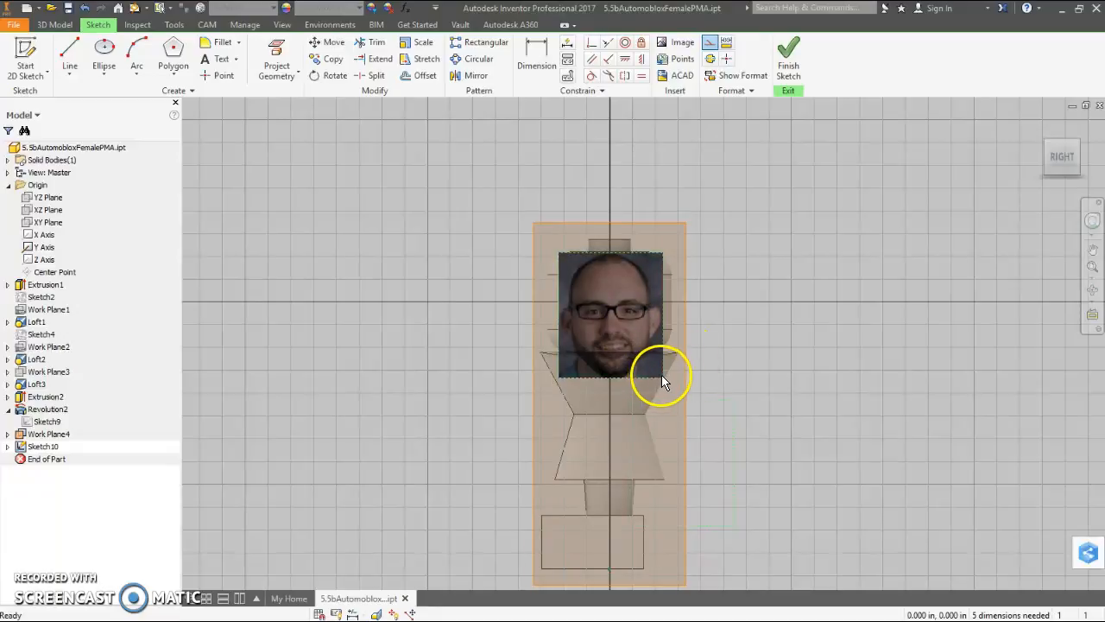
{"action": "left_click_drag", "start_coordinate": [663, 378], "coordinate": [633, 379]}
{"action": "left_click_drag", "start_coordinate": [606, 340], "coordinate": [623, 305]}
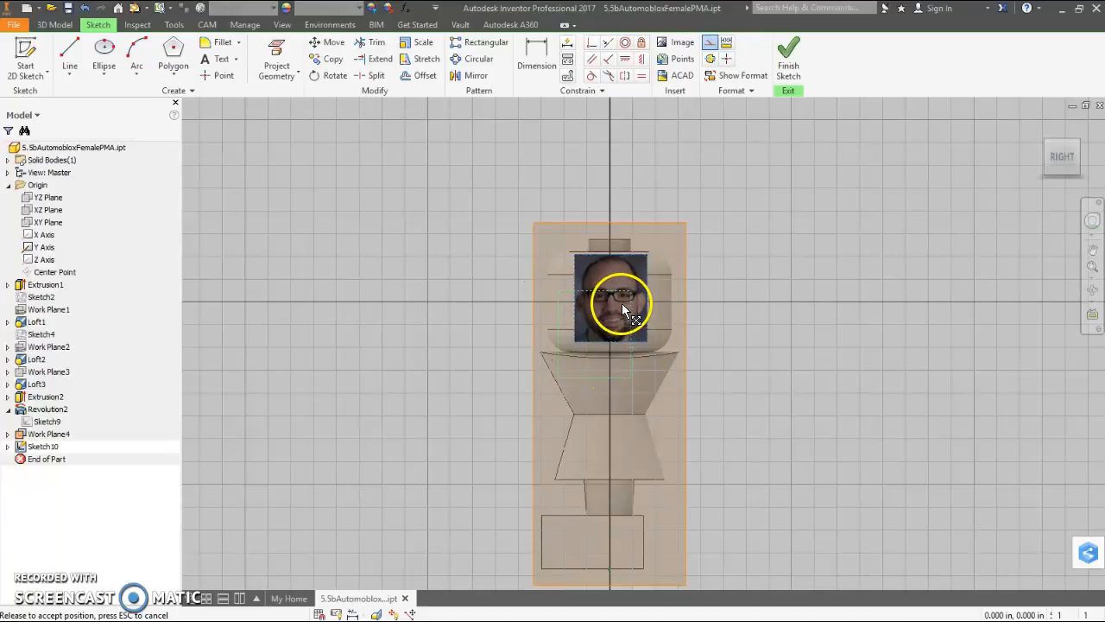
- Fine-tune the portrait's size and centre it on the head between its top and bottom edges, and finish the sketch
{"action": "scroll", "coordinate": [622, 303], "scroll_direction": "down", "scroll_amount": 3}
{"action": "left_click_drag", "start_coordinate": [614, 250], "coordinate": [617, 249]}
{"action": "left_click", "coordinate": [601, 382]}
{"action": "mouse_move", "coordinate": [605, 375]}
{"action": "left_mouse_down"}
{"action": "mouse_move", "coordinate": [608, 392]}
{"action": "mouse_move", "coordinate": [607, 377]}
{"action": "mouse_move", "coordinate": [688, 388]}
{"action": "left_mouse_up"}
{"action": "left_click_drag", "start_coordinate": [657, 304], "coordinate": [652, 312]}
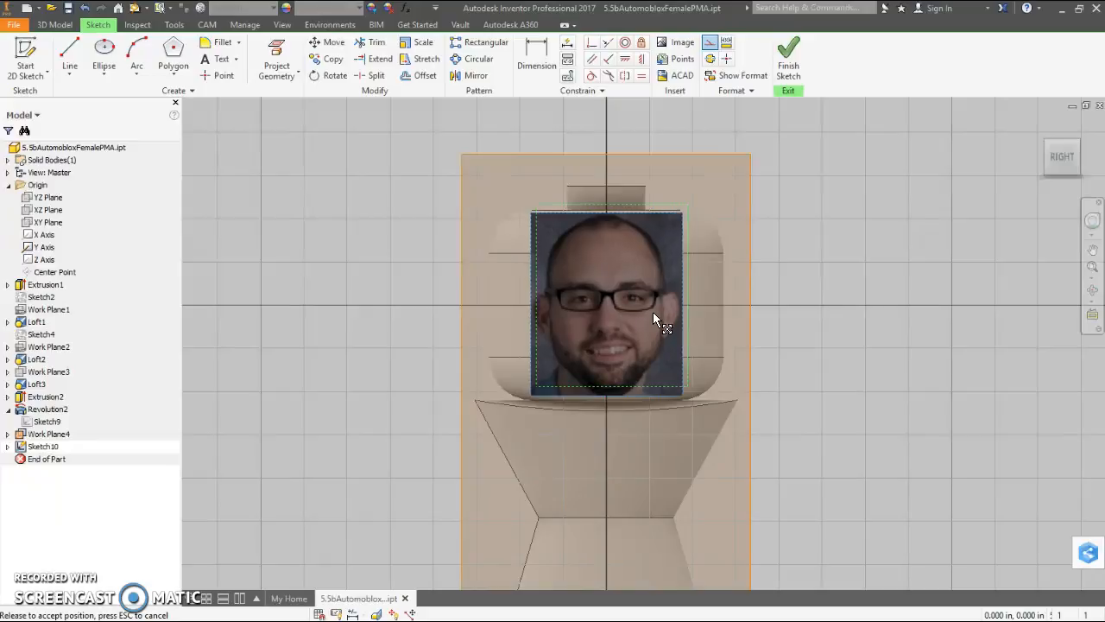
{"action": "left_click", "coordinate": [788, 66]}
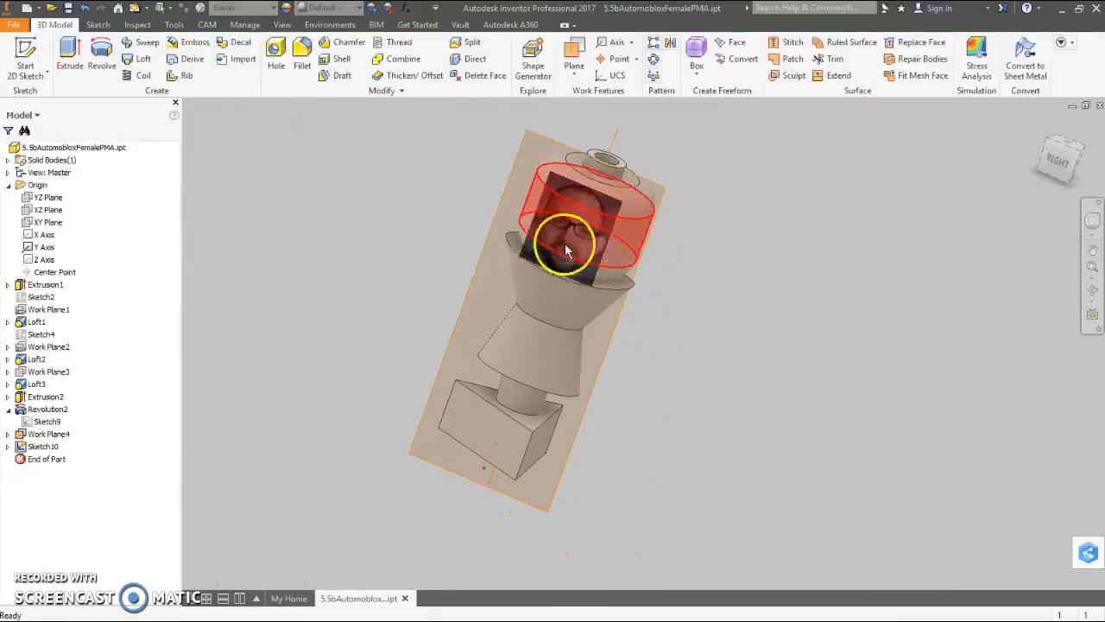
- Create a decal from the portrait image on the head's cylindrical side face, leaving Wrap to Face off and Chain Faces on
{"action": "scroll", "coordinate": [566, 245], "scroll_direction": "down", "scroll_amount": 4}
{"action": "middle_click_drag", "start_coordinate": [864, 152], "coordinate": [814, 250]}
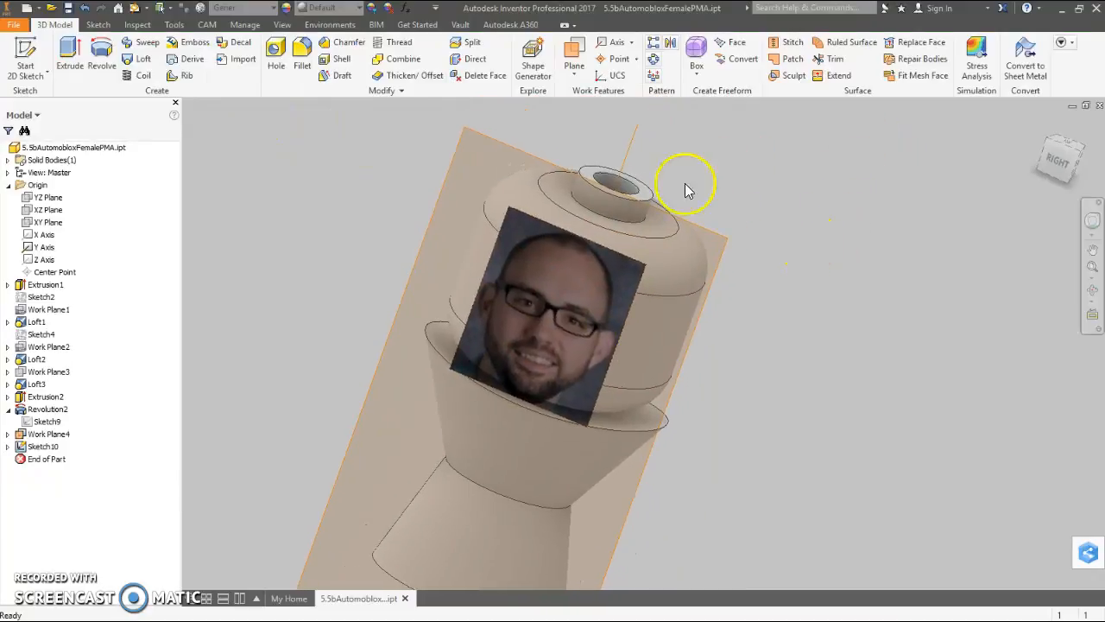
{"action": "left_click", "coordinate": [241, 43]}
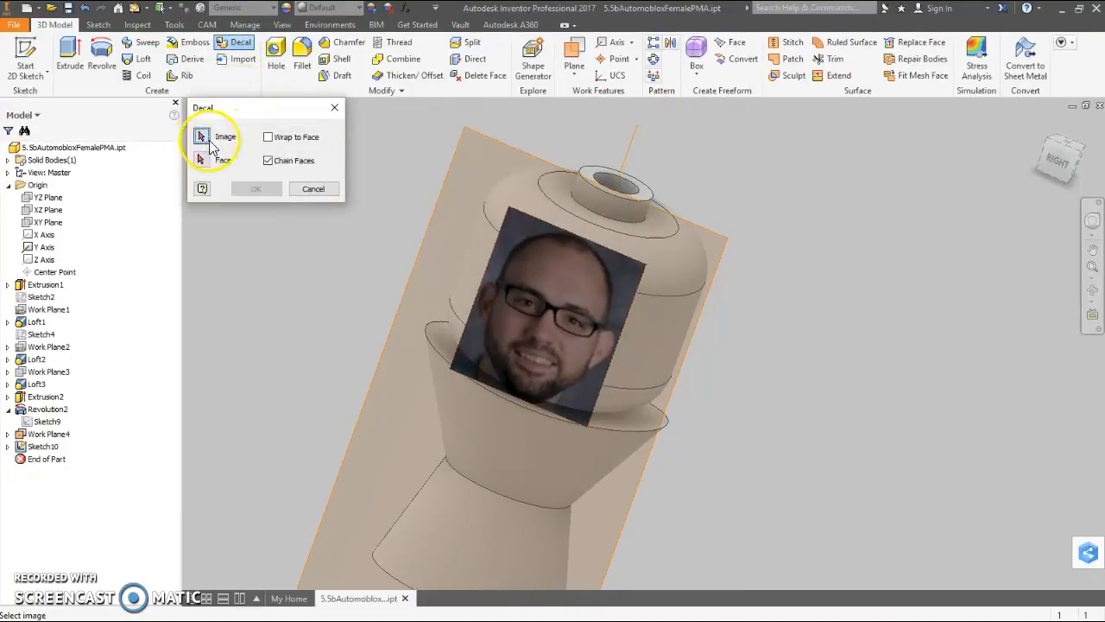
{"action": "left_click", "coordinate": [523, 229]}
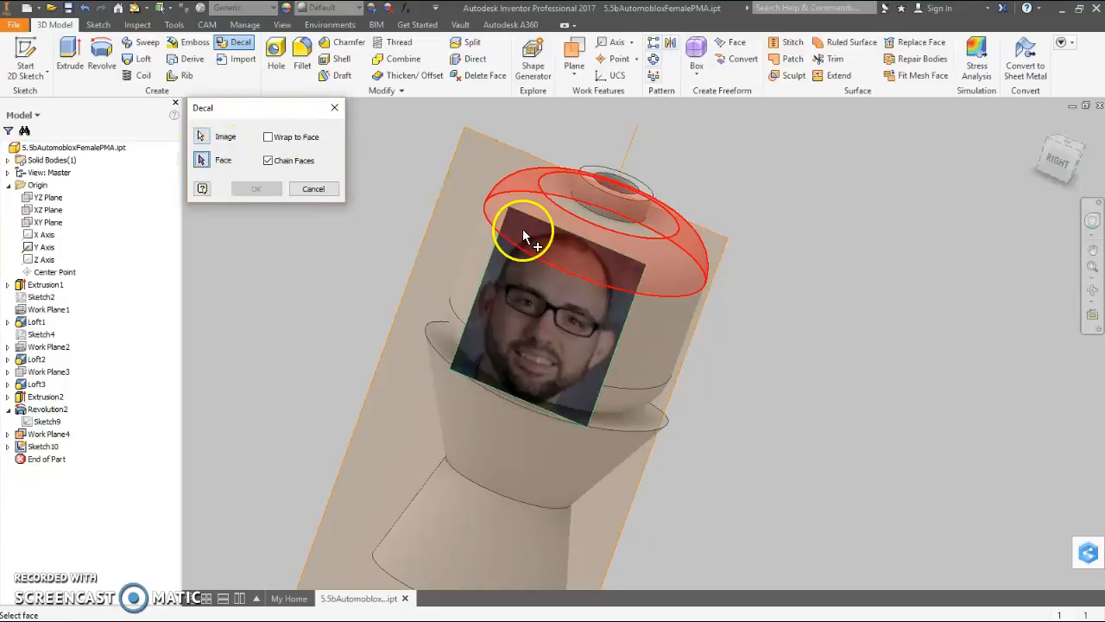
{"action": "left_click", "coordinate": [661, 273]}
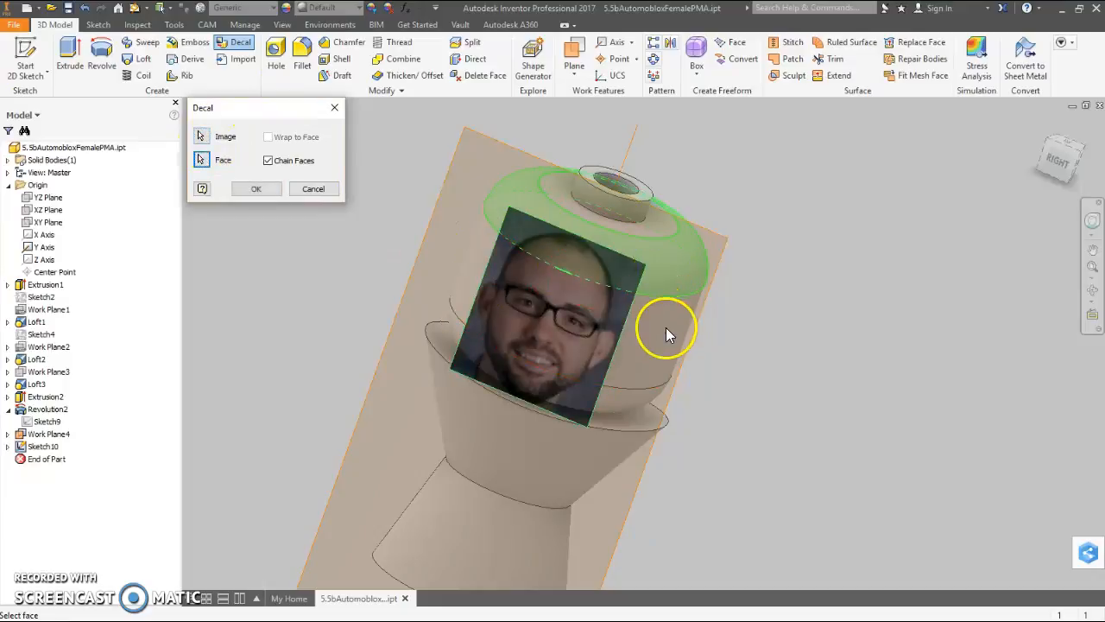
{"action": "left_click", "coordinate": [207, 166]}
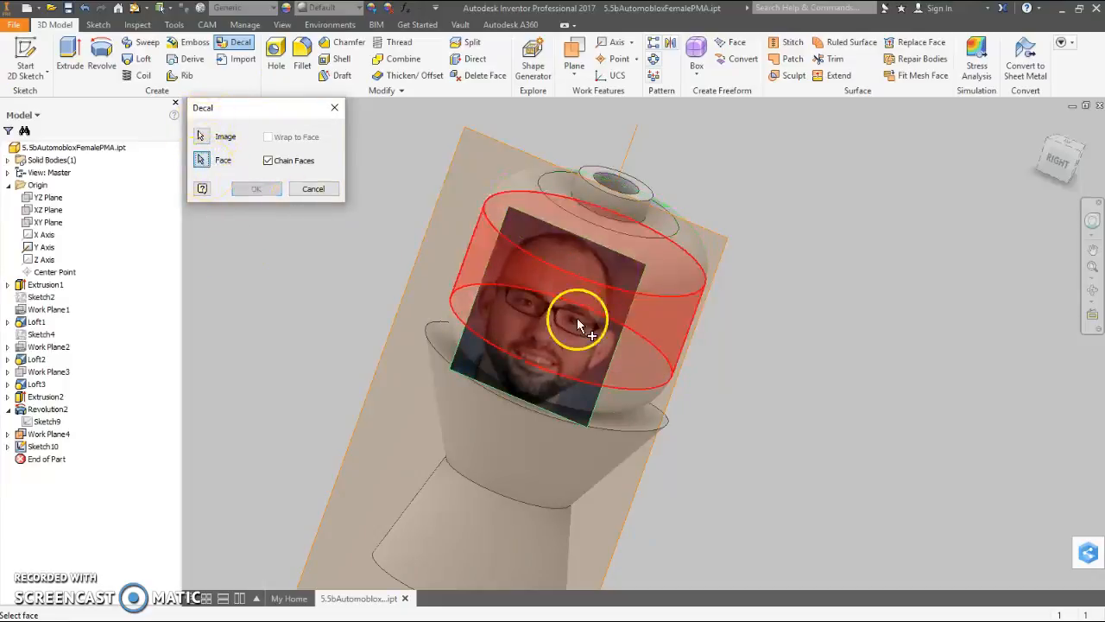
{"action": "left_click", "coordinate": [645, 335]}
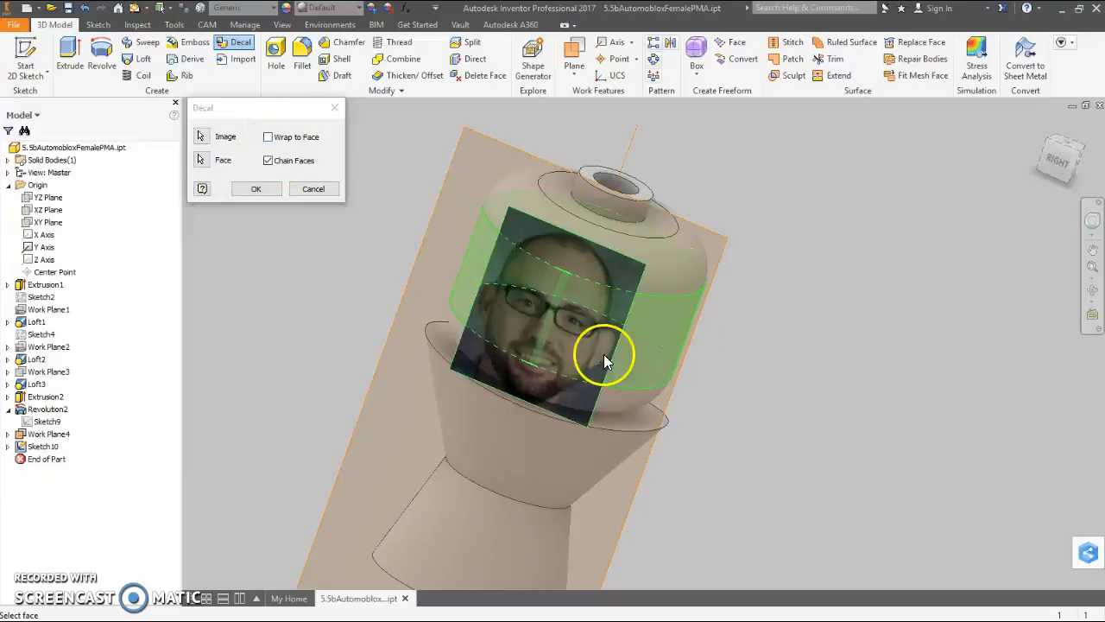
{"action": "left_click", "coordinate": [256, 188]}
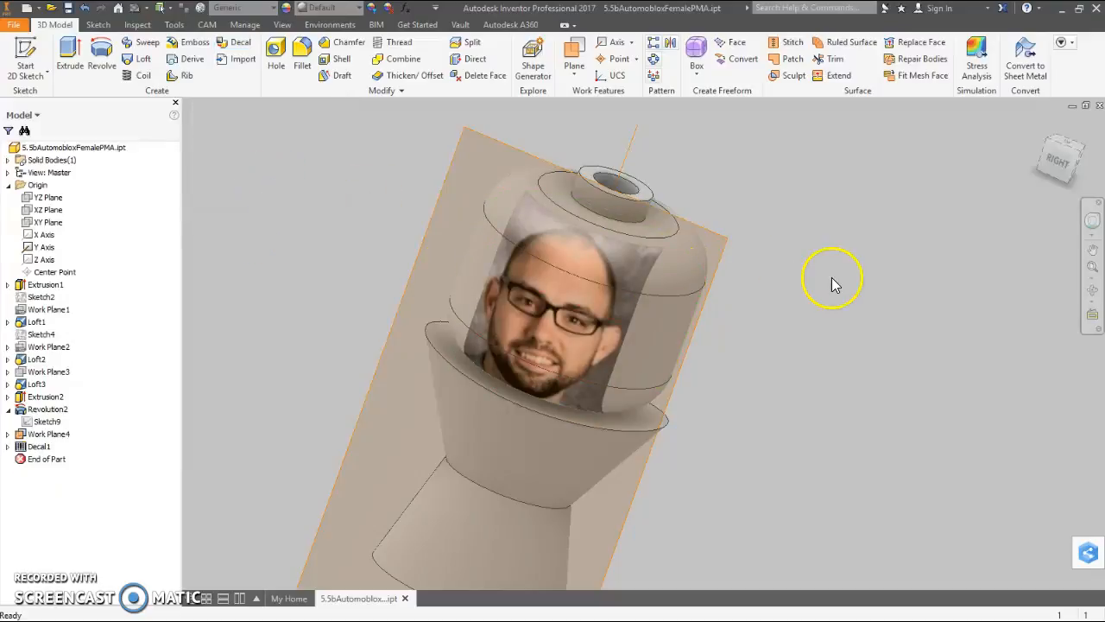
- Return to the isometric view and hide the tangent work plane in front of the head
{"action": "middle_click_drag", "start_coordinate": [772, 420], "coordinate": [750, 403], "text": "shift"}
{"action": "left_click", "coordinate": [1035, 126]}
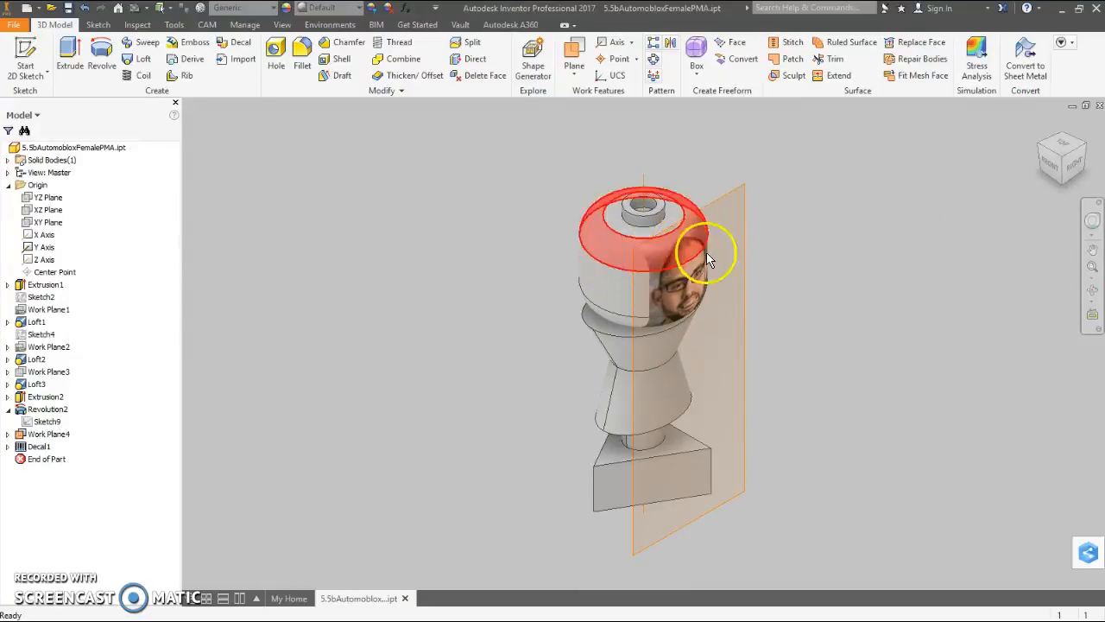
{"action": "left_click", "coordinate": [740, 192]}
{"action": "right_click", "coordinate": [740, 193]}
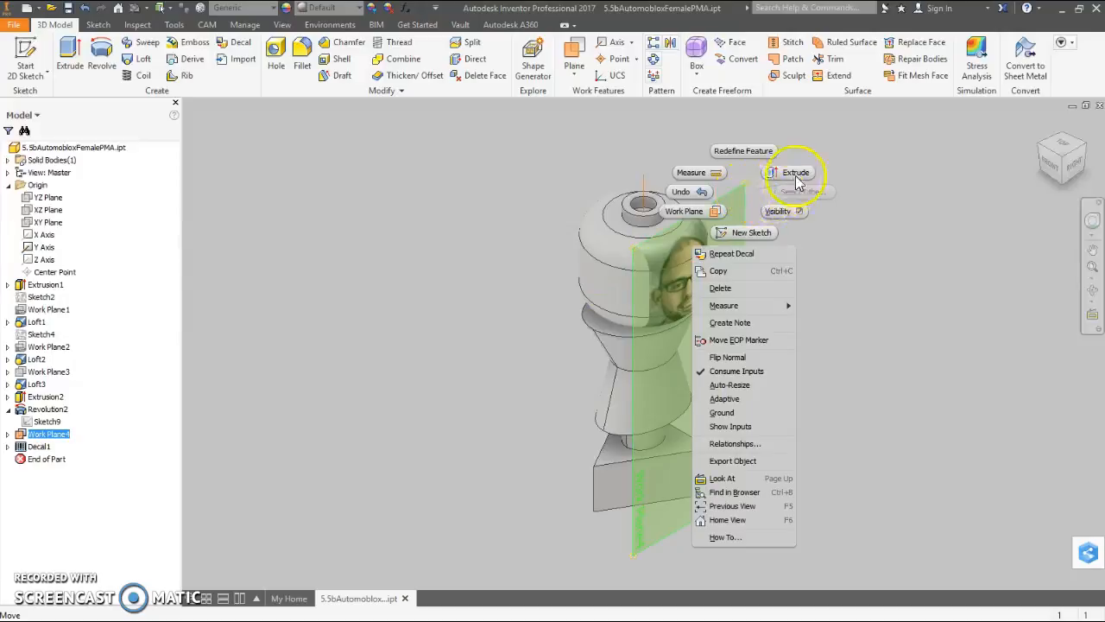
{"action": "left_click", "coordinate": [797, 216]}
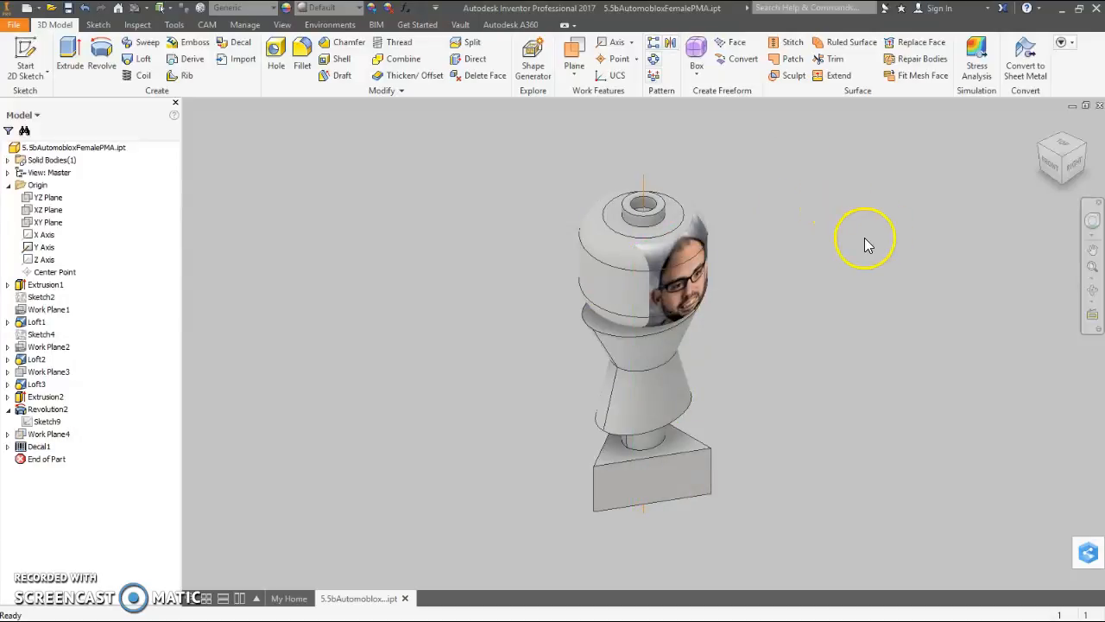
- Assign the Gold material to the whole passenger part
{"action": "middle_click_drag", "start_coordinate": [842, 261], "coordinate": [705, 267], "text": "shift"}
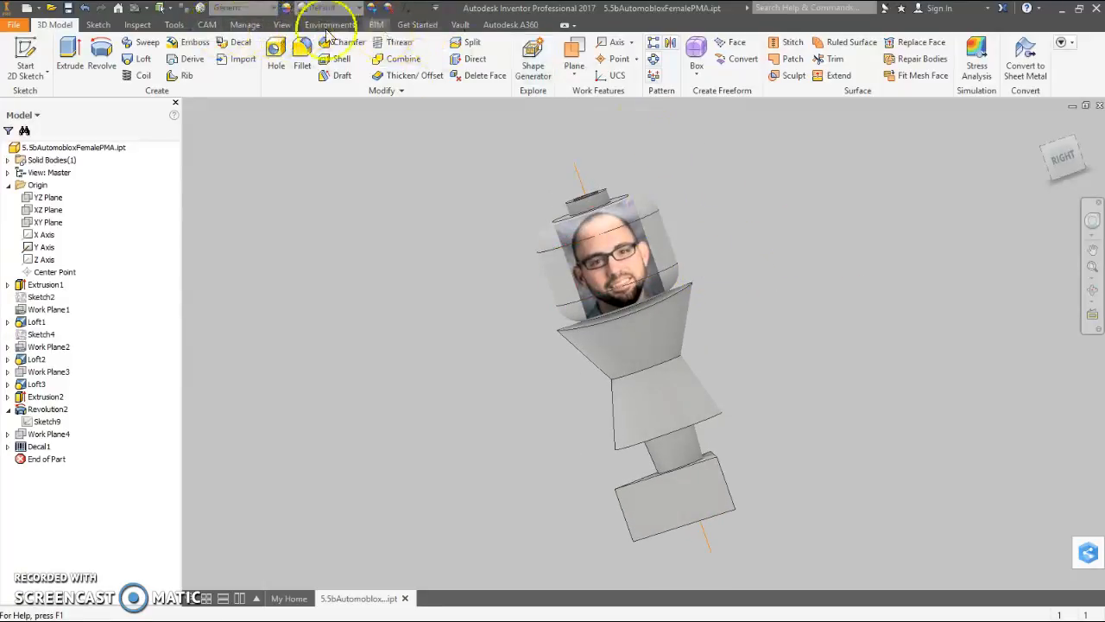
{"action": "left_click", "coordinate": [275, 9]}
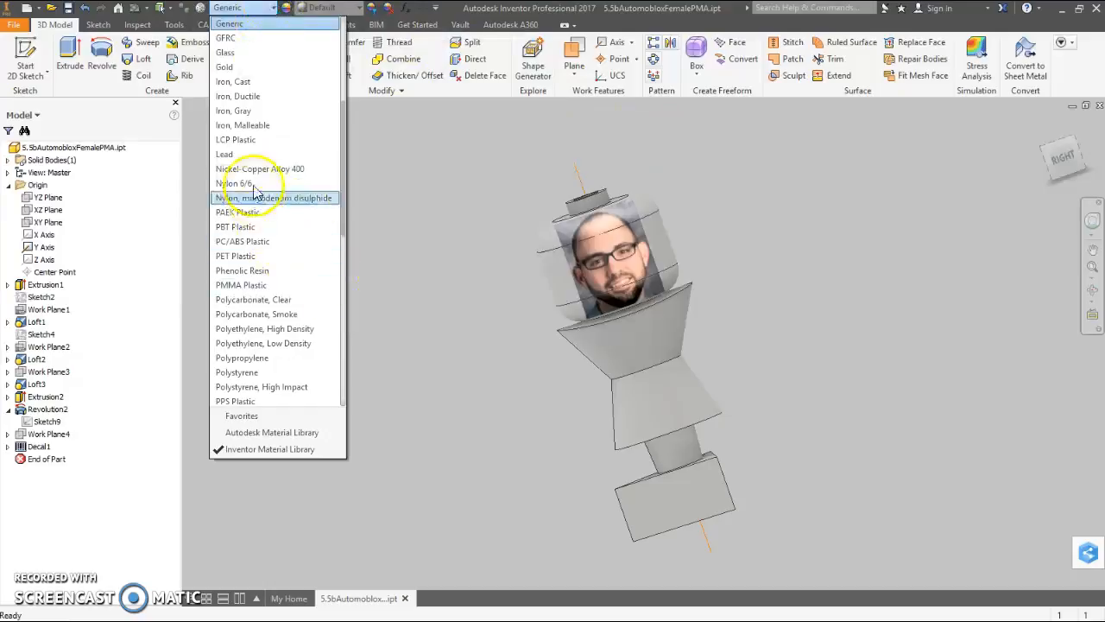
{"action": "left_click", "coordinate": [268, 72]}
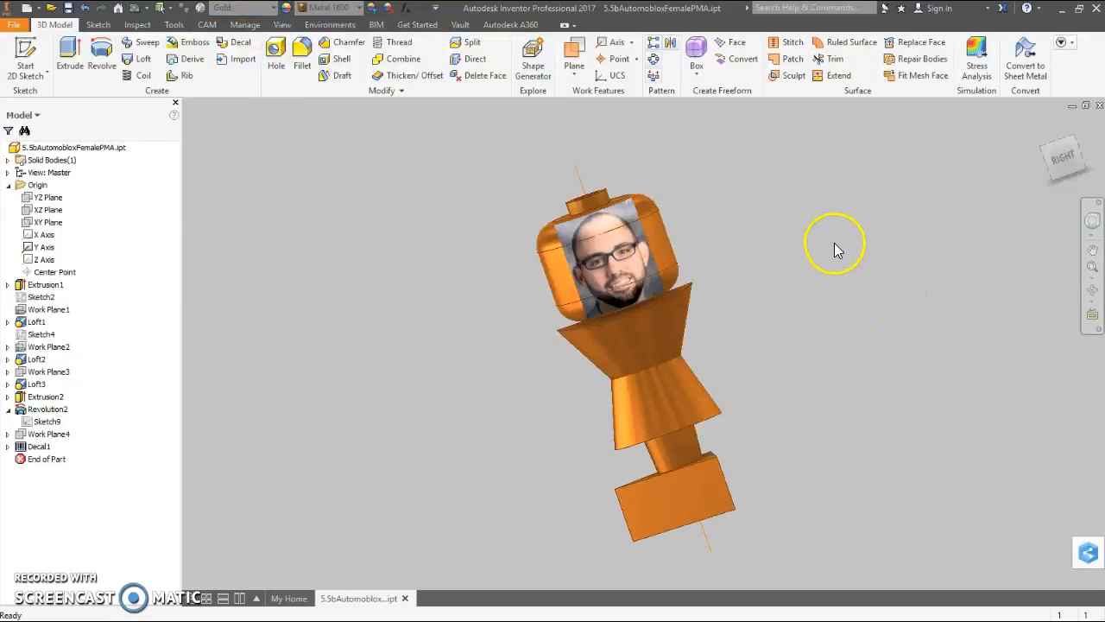
{"action": "middle_click_drag", "start_coordinate": [786, 269], "coordinate": [756, 291], "text": "shift"}
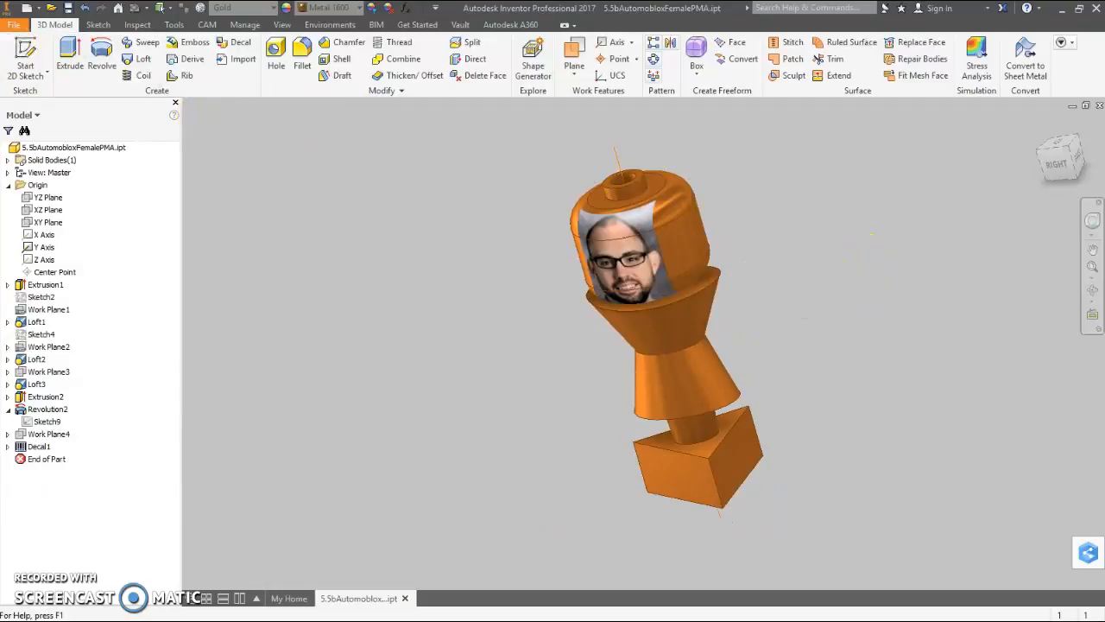